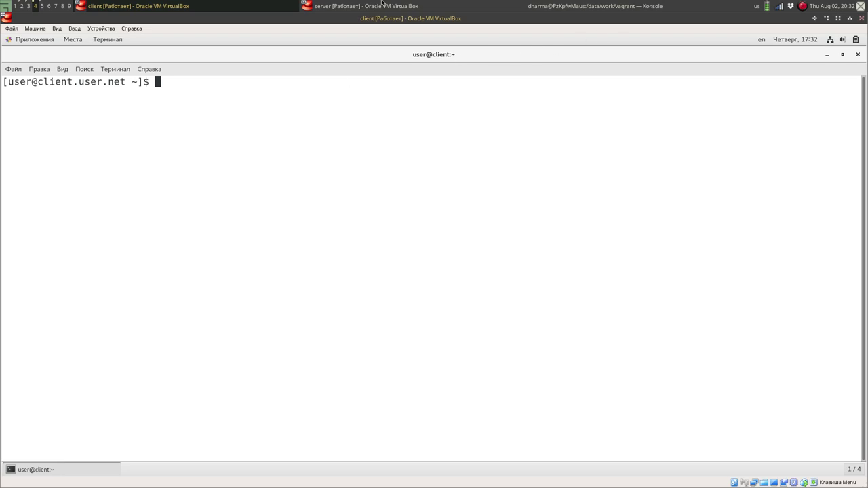
Switch from the client VM to the server VM window in VirtualBox.
left_click(382, 3)
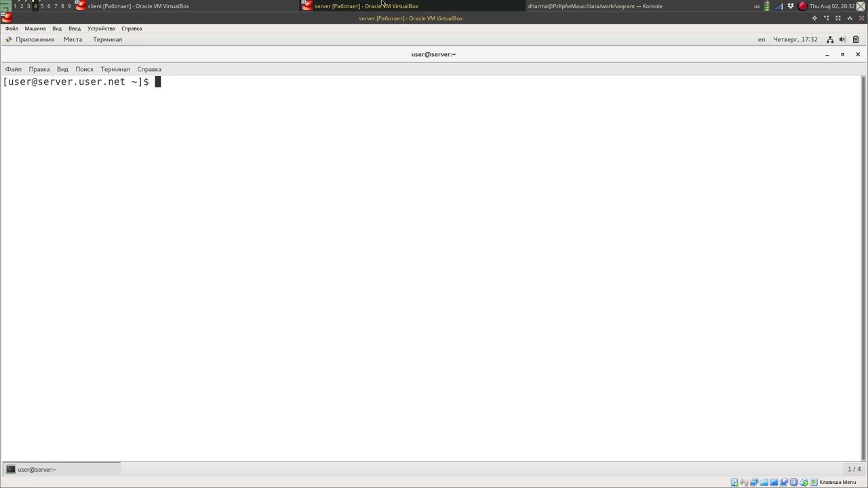
Become root with sudo -i and start Midnight Commander.
type("sudo -i")
key("Return")
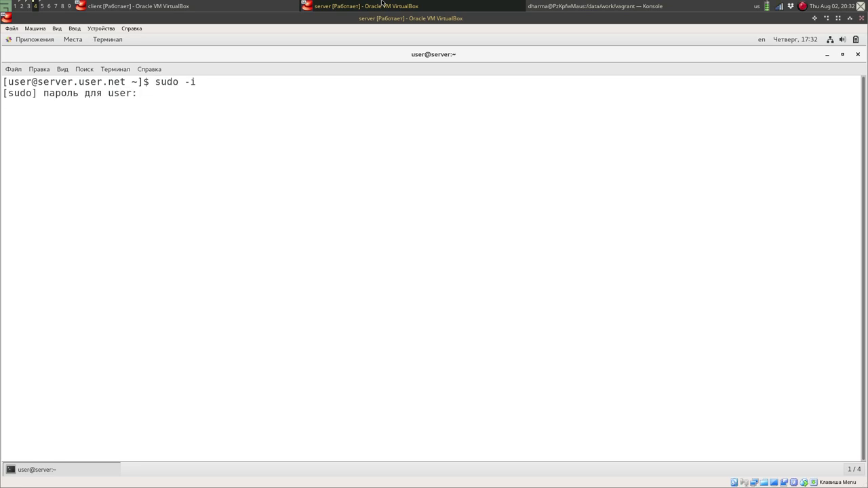
key("Return")
type("mc")
key("Return")
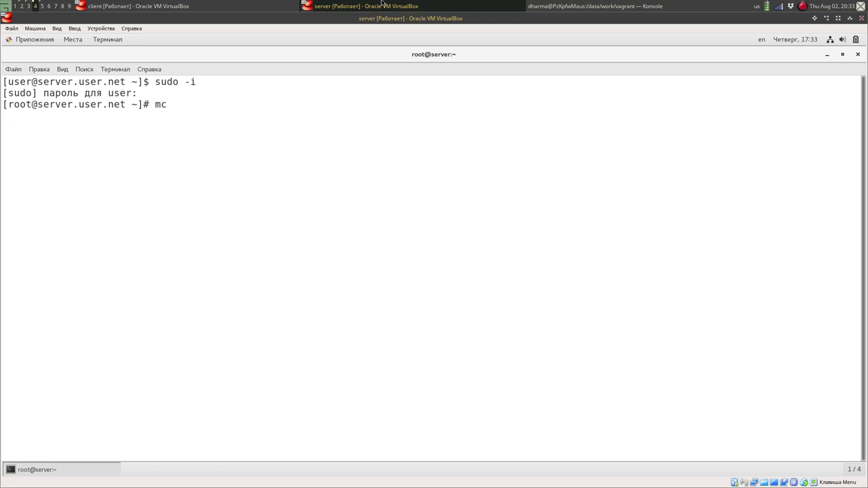
Open a second terminal tab with its own root shell via sudo -i.
key("ctrl+shift+t")
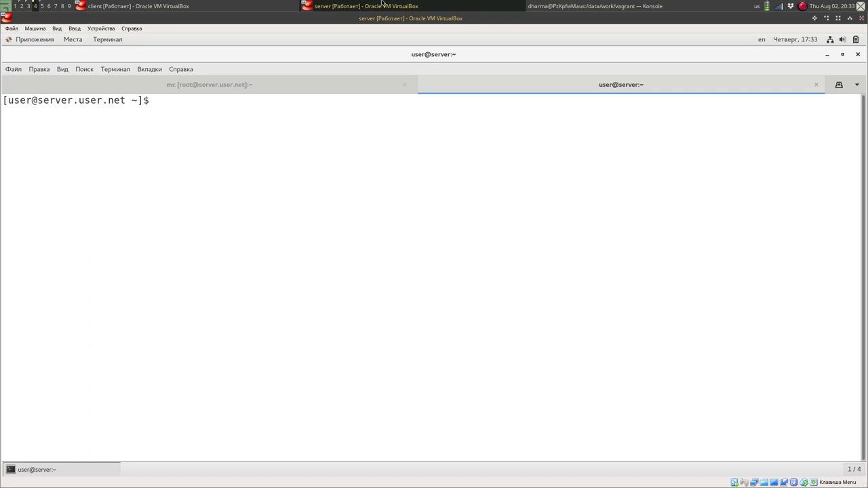
type("sudo -i")
key("Return")
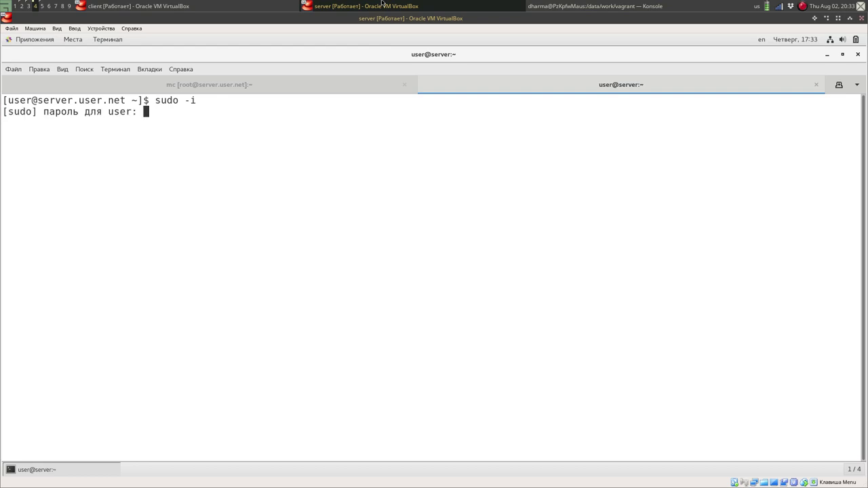
key("Return")
left_click(208, 85)
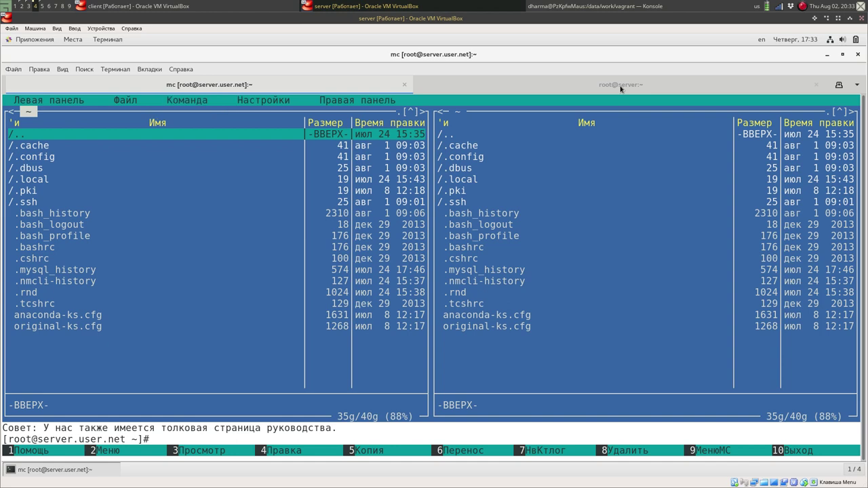
left_click(572, 85)
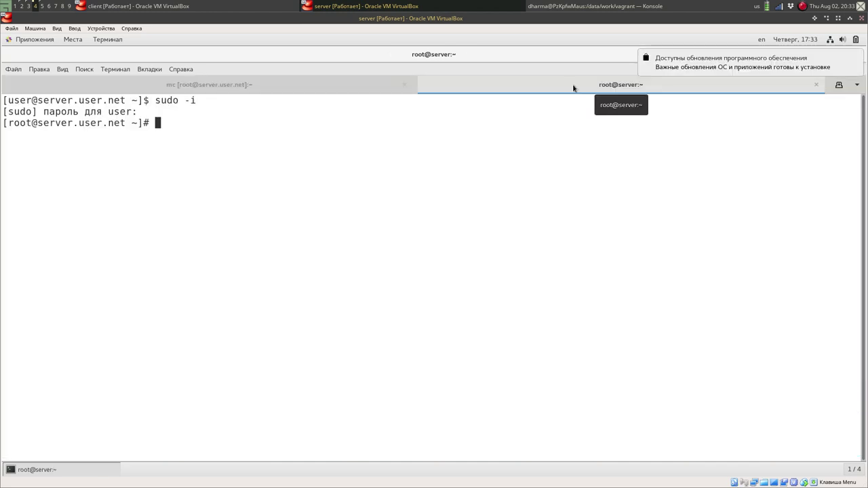
Run firewall-cmd --get-services to list every predefined firewalld service.
type("firewa")
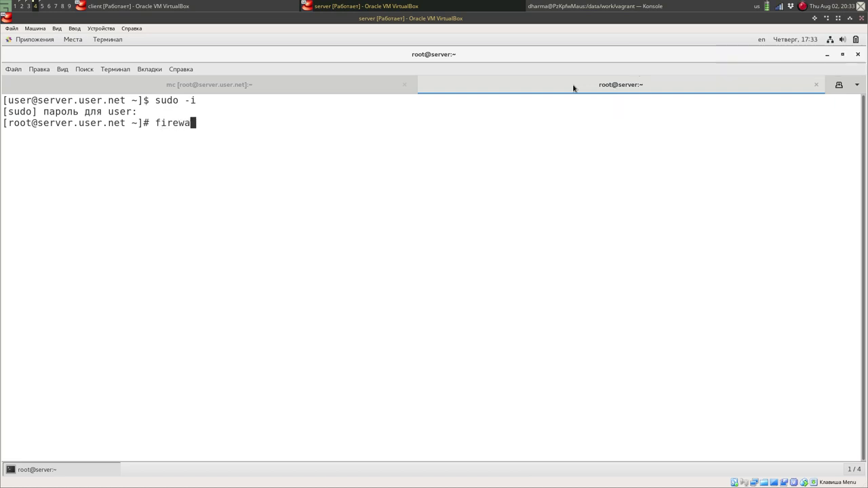
type("ll-c")
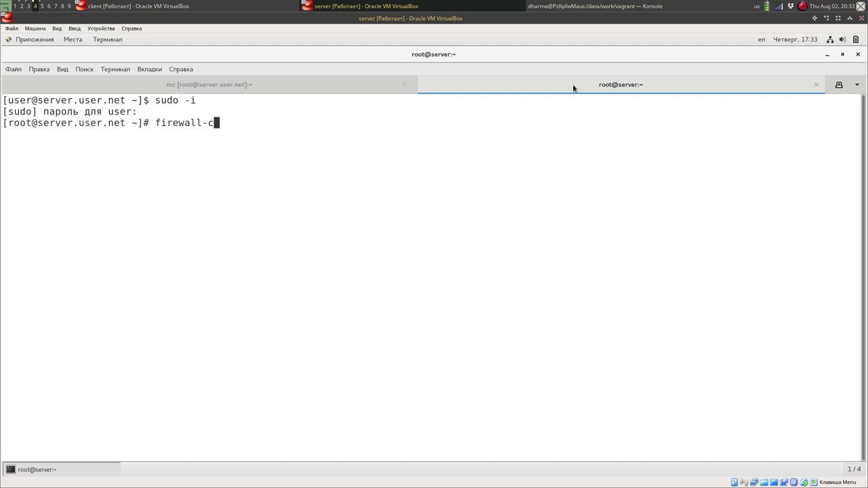
type("md --get-services")
key("Return")
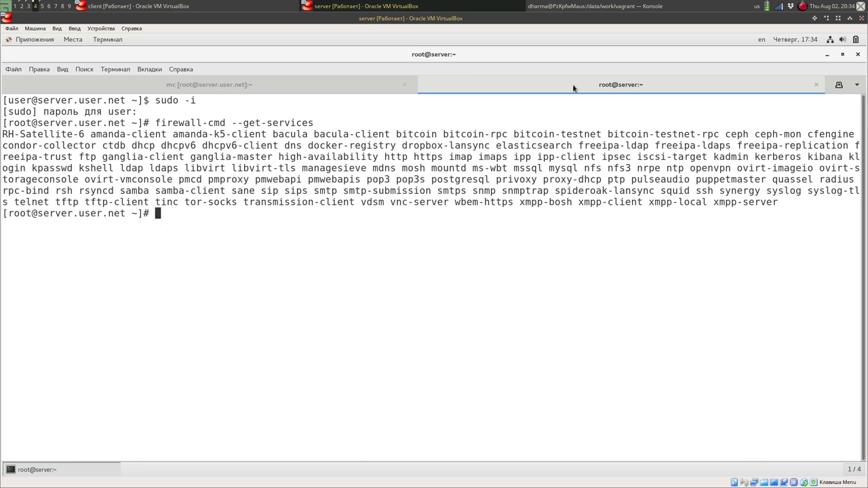
In mc's right panel, go to /usr/lib/firewalld/services.
left_click(361, 82)
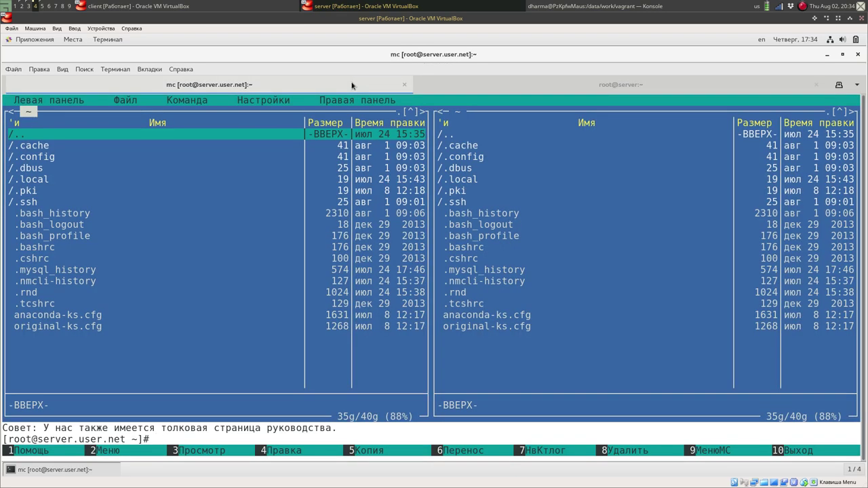
key("Tab")
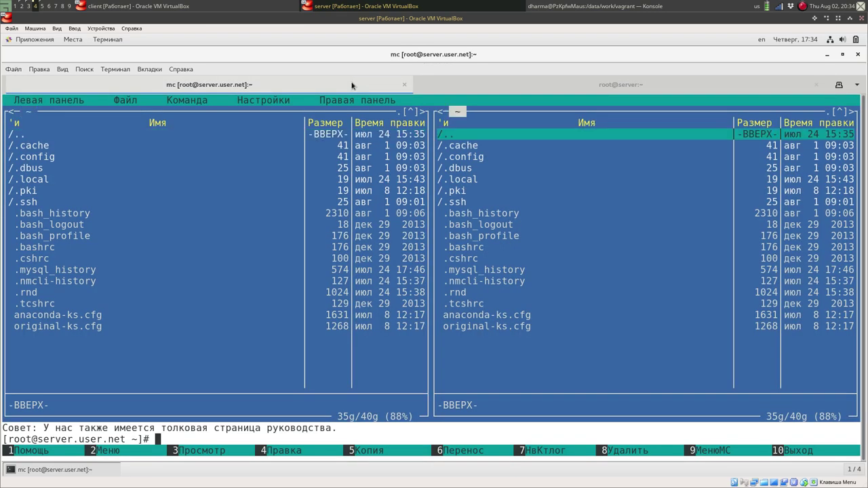
key("alt+c")
type("/")
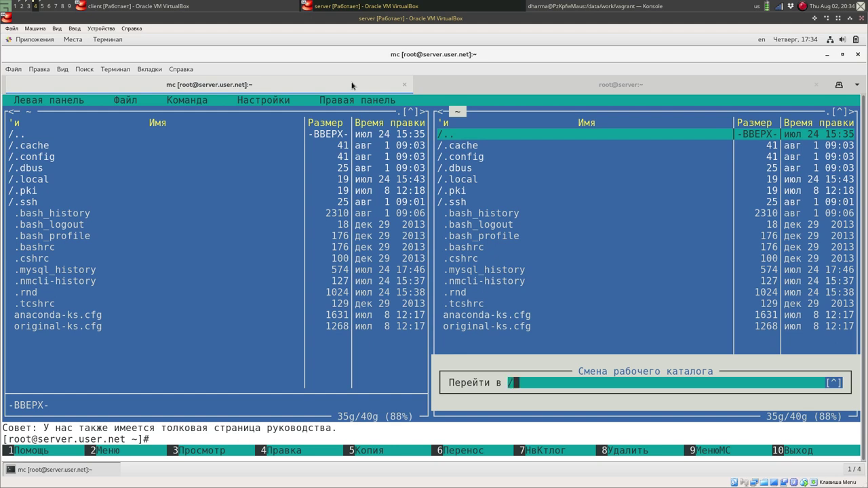
type("usr/lib")
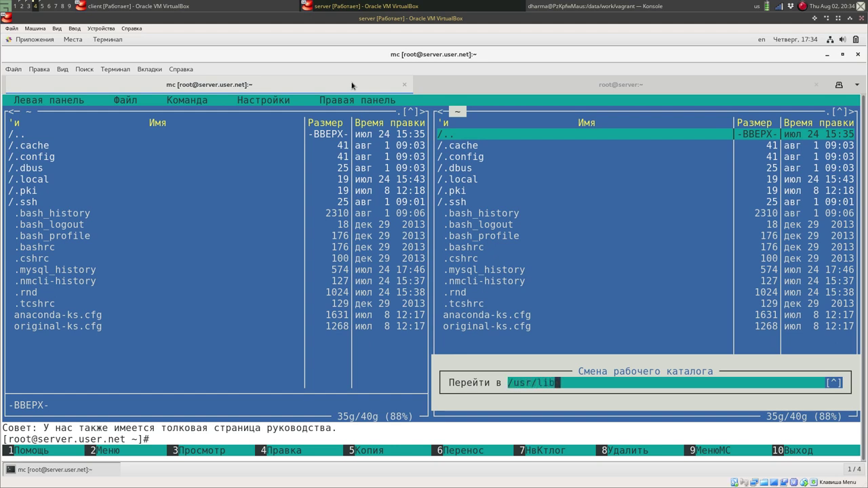
key("Return")
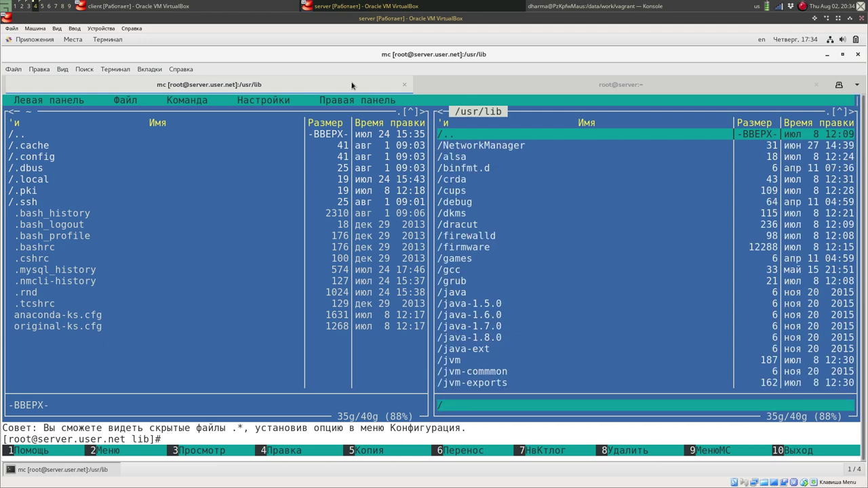
type("fir")
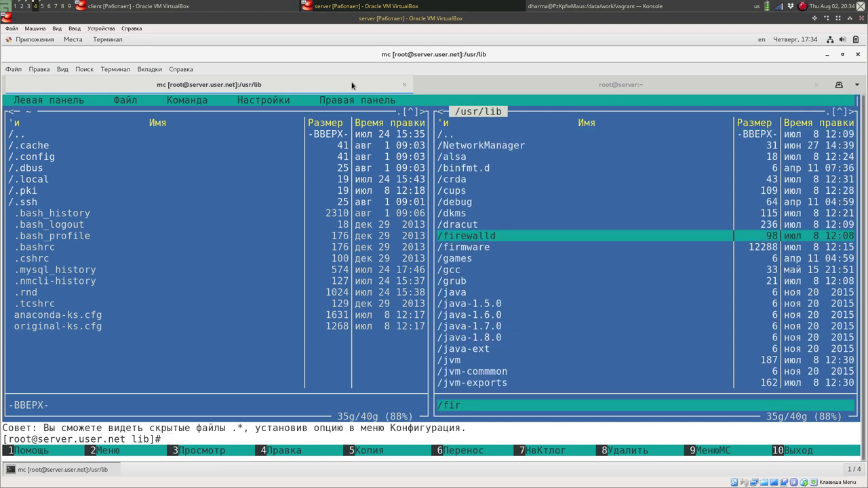
key("Return")
key("Down")
key("Down")
key("Down")
key("Down")
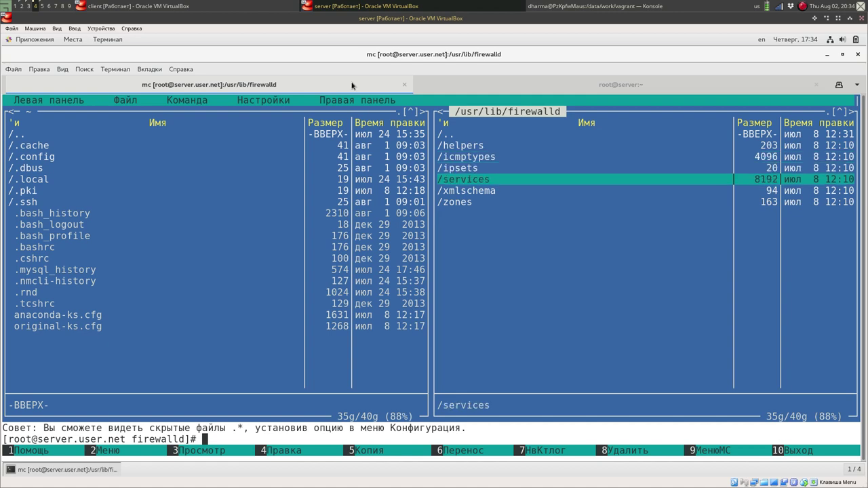
key("Return")
Find ssh.xml with quick search and open it in the editor.
key("Down")
key("Down")
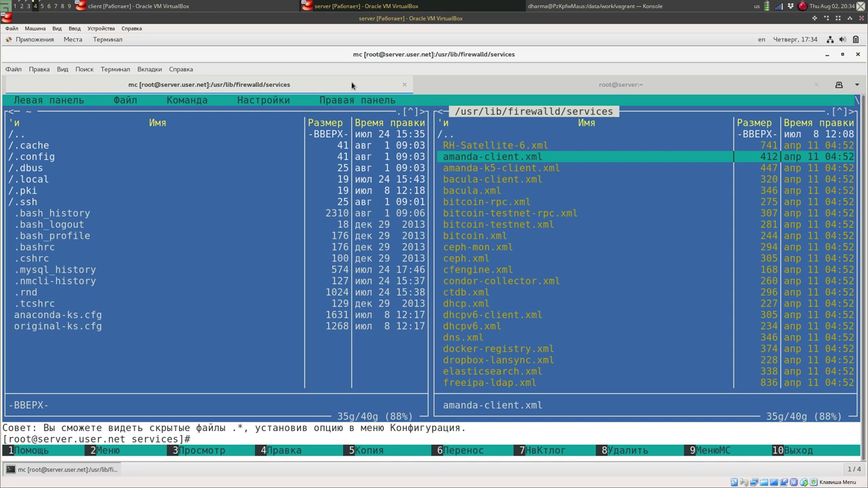
key("Down")
key("Down")
key("Down")
key("Down")
key("Down")
key("Down")
key("Down")
key("Down")
key("Down")
key("Down")
key("Down")
key("Down")
key("Down")
key("Down")
key("Down")
key("Down")
key("Down")
key("Down")
key("Down")
key("Down")
key("Down")
key("Down")
key("Down")
key("Down")
key("Down")
key("Down")
key("Down")
key("Down")
key("Down")
key("Down")
key("Down")
key("Down")
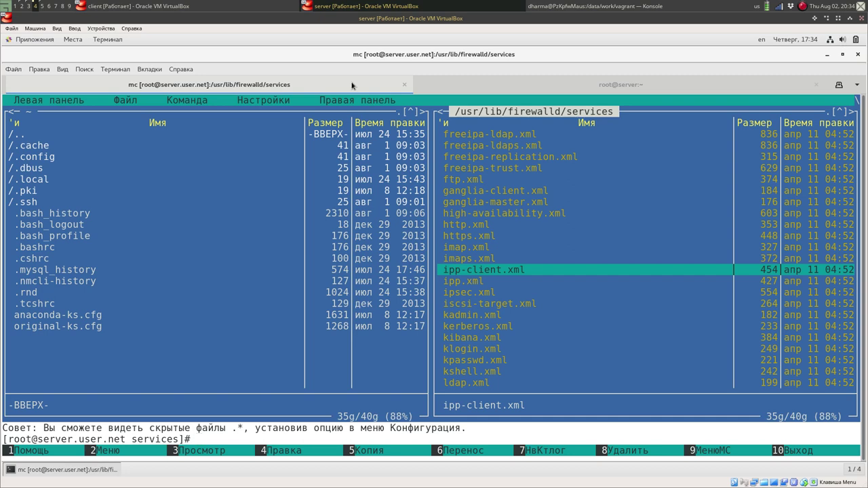
key("Down")
key("Down")
key("Down")
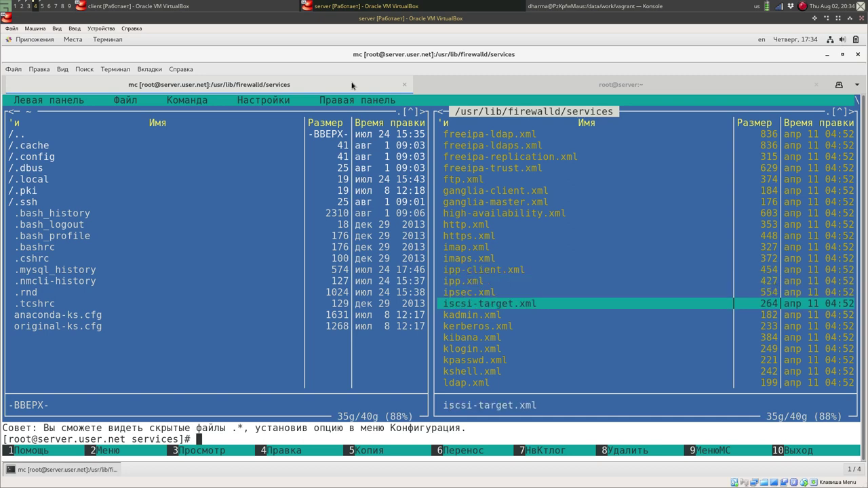
key("ctrl+s")
type("ssh")
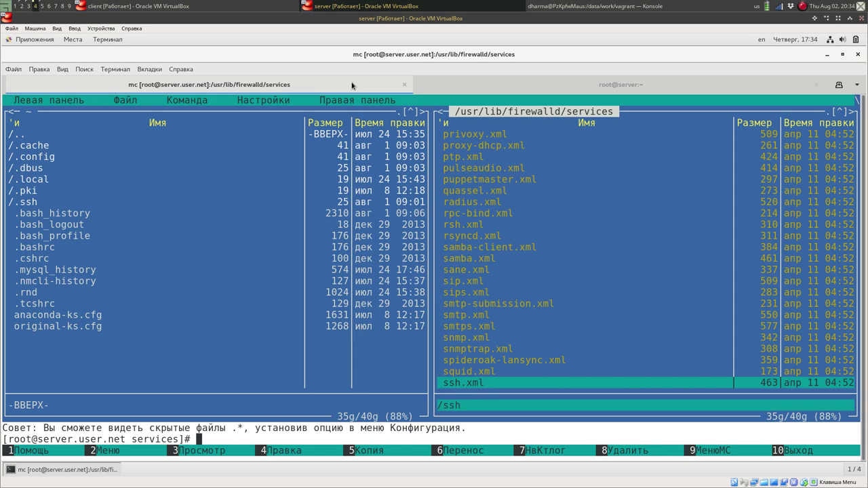
key("F4")
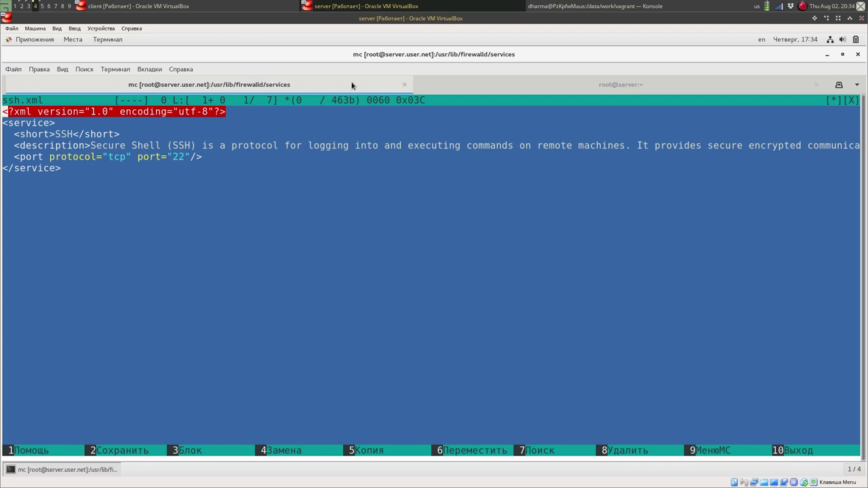
Close the editor and move the left panel to /etc/firewalld/services.
key("F10")
key("Tab")
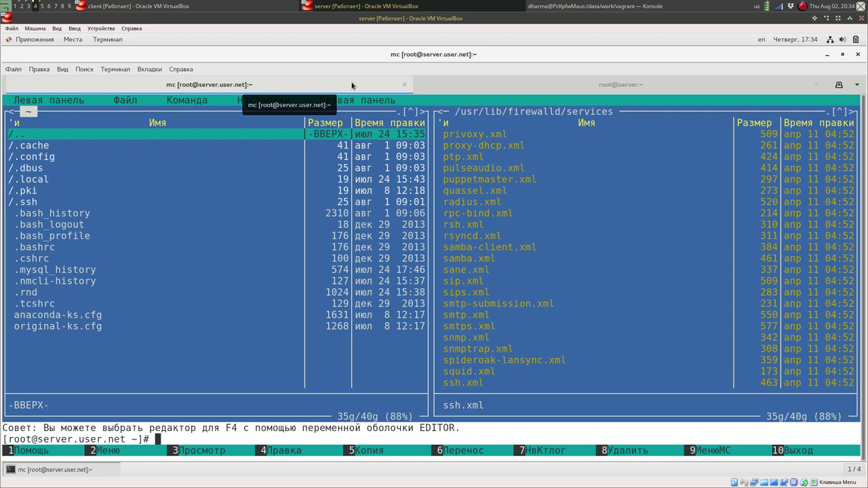
key("Return")
key("Up")
key("Up")
key("Up")
key("Up")
key("Up")
key("Up")
key("Up")
key("Up")
key("Return")
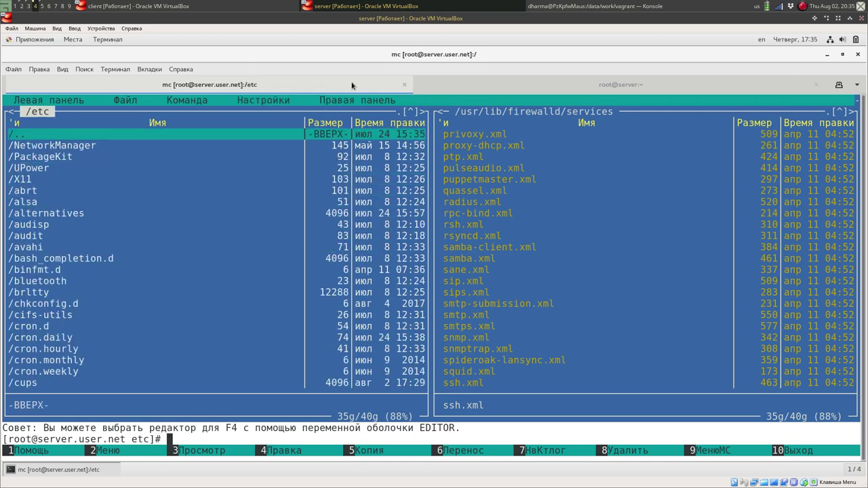
key("ctrl+s")
type("fire")
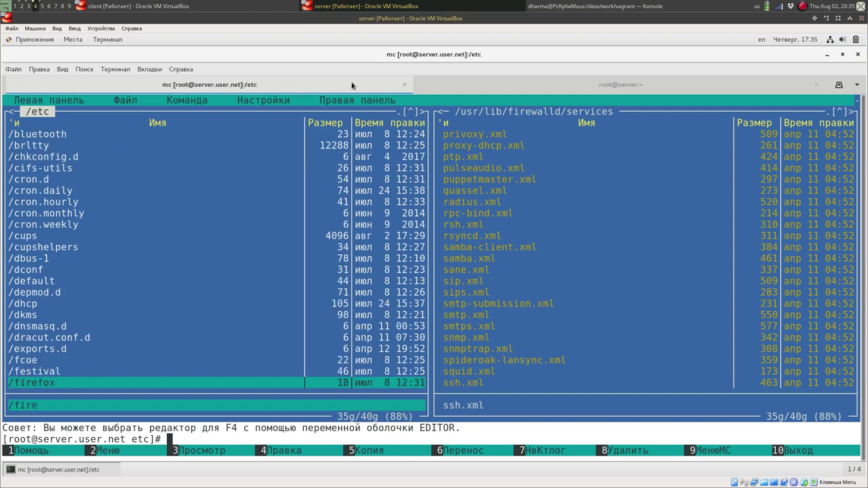
key("Return")
key("Return")
key("Down")
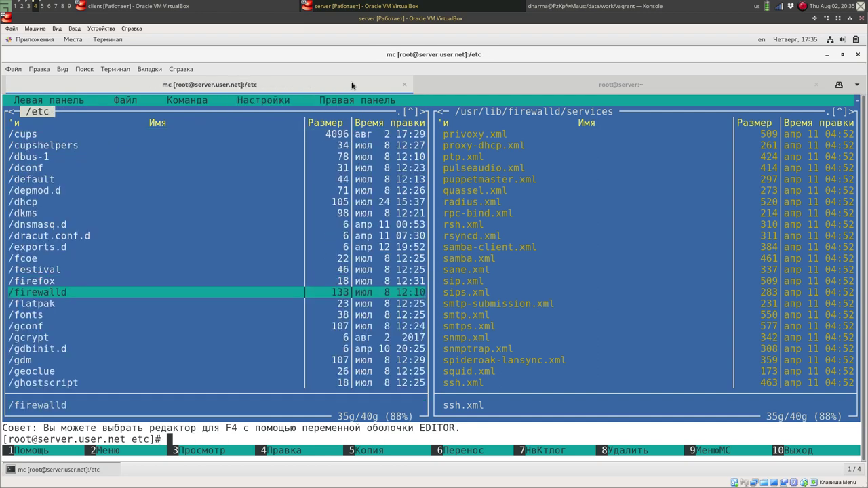
key("Return")
key("Down")
key("Down")
key("Down")
key("Down")
key("Return")
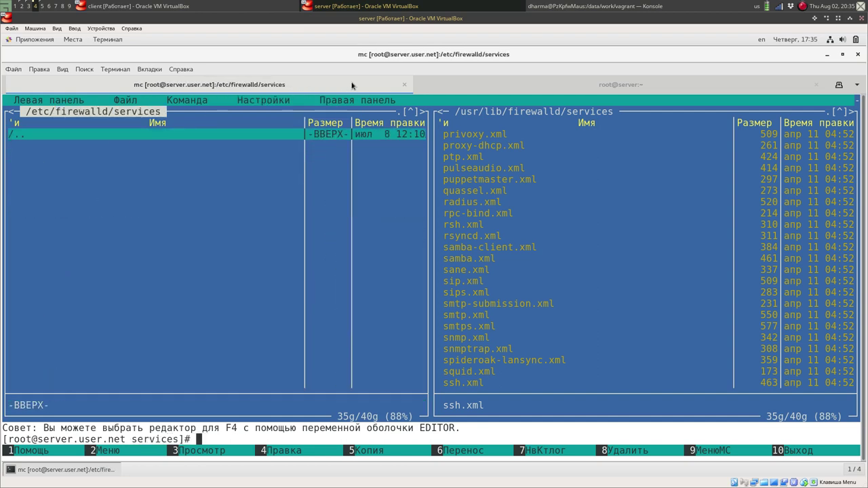
Copy ssh.xml from /usr/lib/firewalld/services into /etc/firewalld/services.
key("Tab")
key("F5")
key("Return")
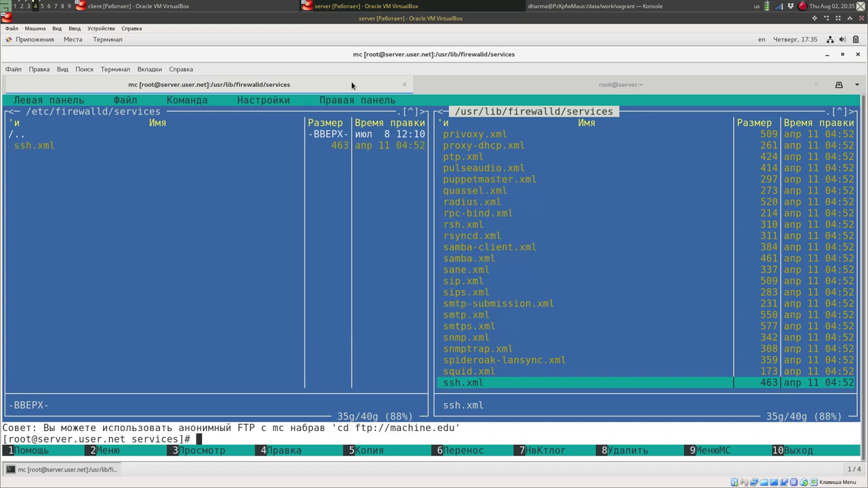
key("Tab")
key("Down")
Rename the copy to ssh-custom.xml and open it at its port 22 line.
type("mv")
key("alt+Return")
key("alt+Return")
key("Left")
key("Left")
key("Left")
key("Left")
key("Left")
type("-custom")
key("Return")
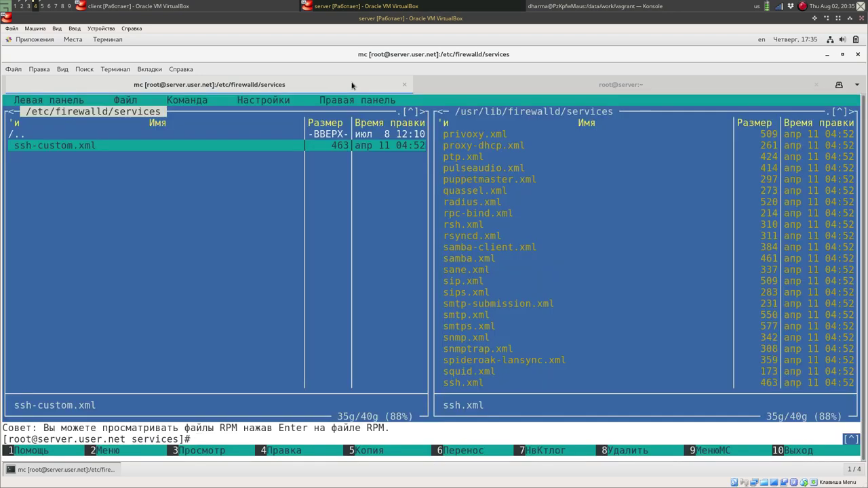
key("F4")
key("Down")
key("Left")
key("Left")
key("Left")
key("Left")
key("Left")
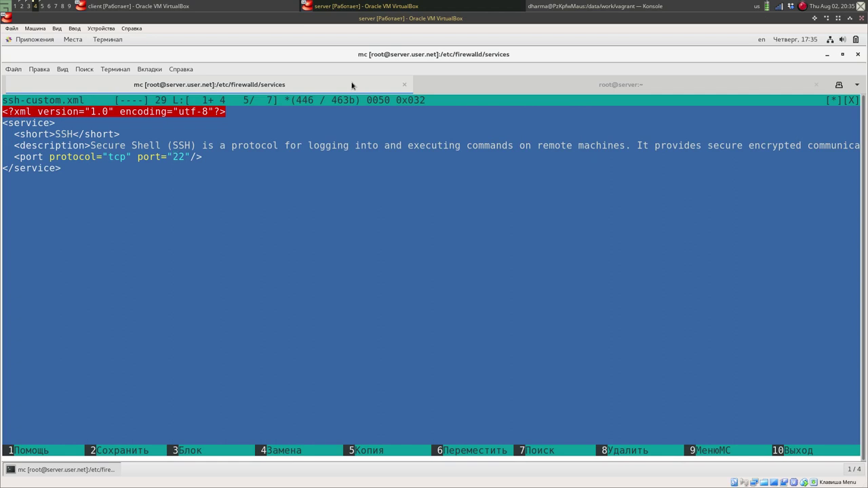
Change the port to 2022, short name to 'SSH custom', and prefix description with 'SSH customized.'.
type("20")
key("Up")
key("Up")
key("Up")
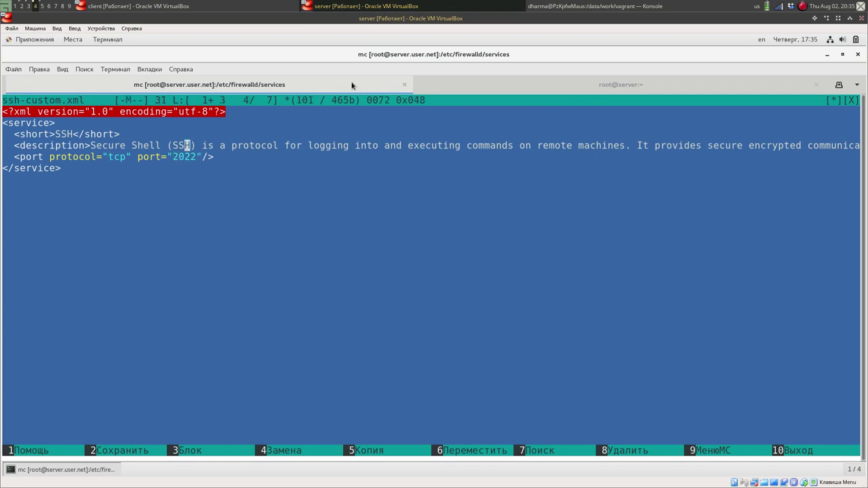
key("Down")
key("Left")
key("Left")
key("Left")
key("Left")
key("Left")
key("Left")
key("Left")
key("Left")
type("custom")
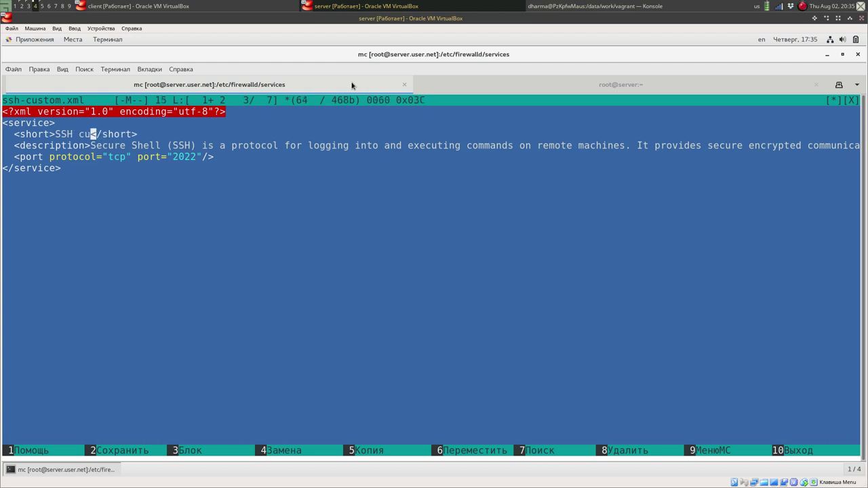
key("Down")
key("Left")
key("Left")
key("Left")
key("Left")
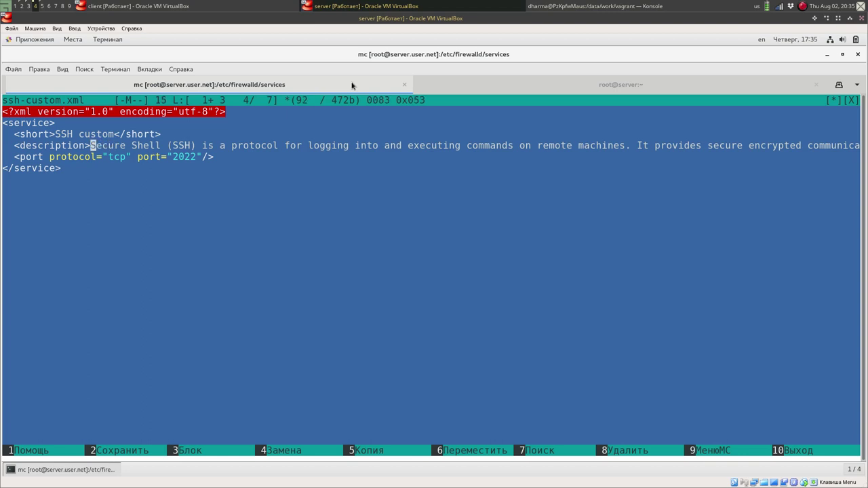
type("H c")
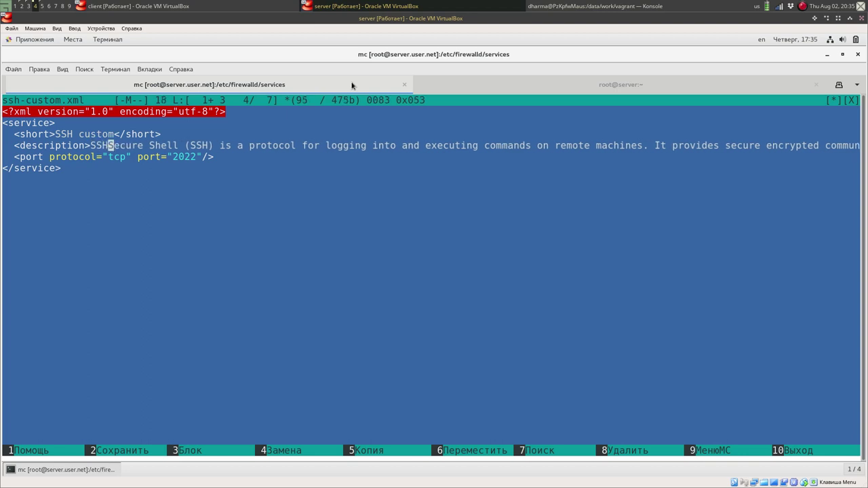
type("ustom")
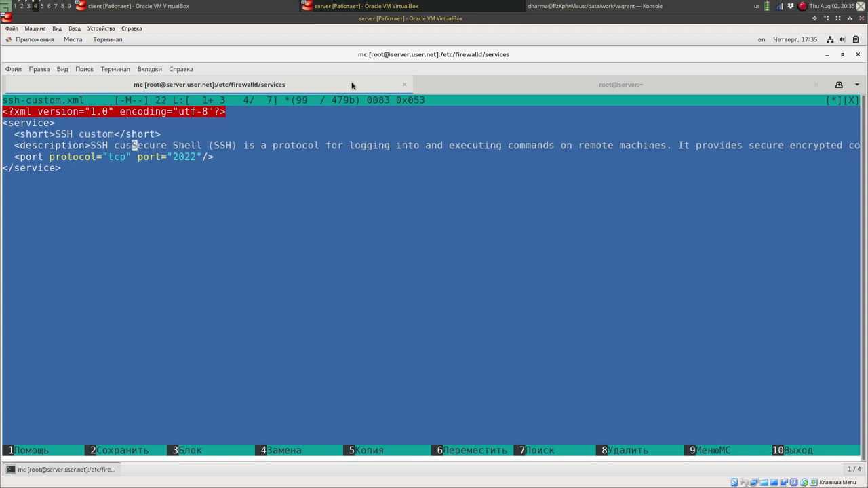
type("ized.")
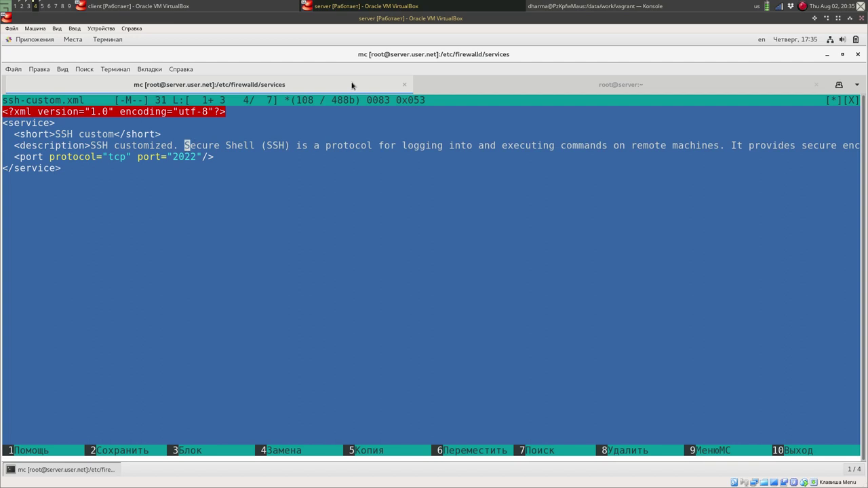
Save ssh-custom.xml and exit the editor.
key("F2")
key("Return")
key("F10")
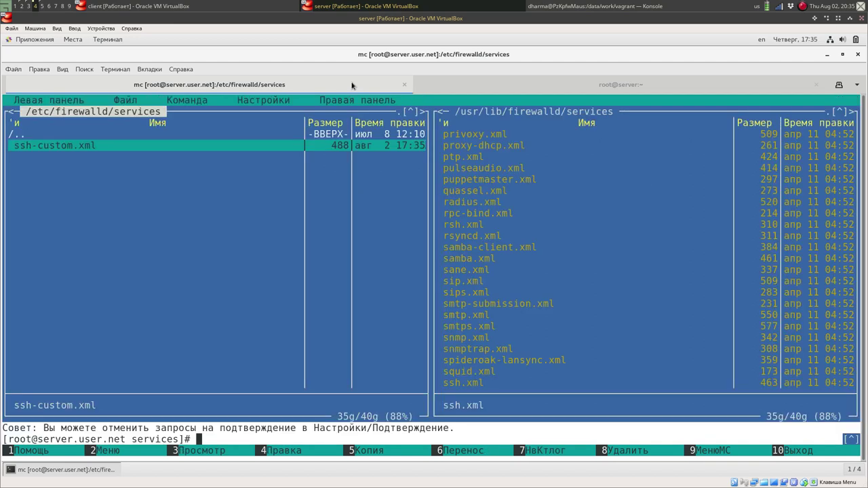
Go up to /etc/firewalld in mc and rerun firewall-cmd --get-services in the root shell.
key("Up")
key("Return")
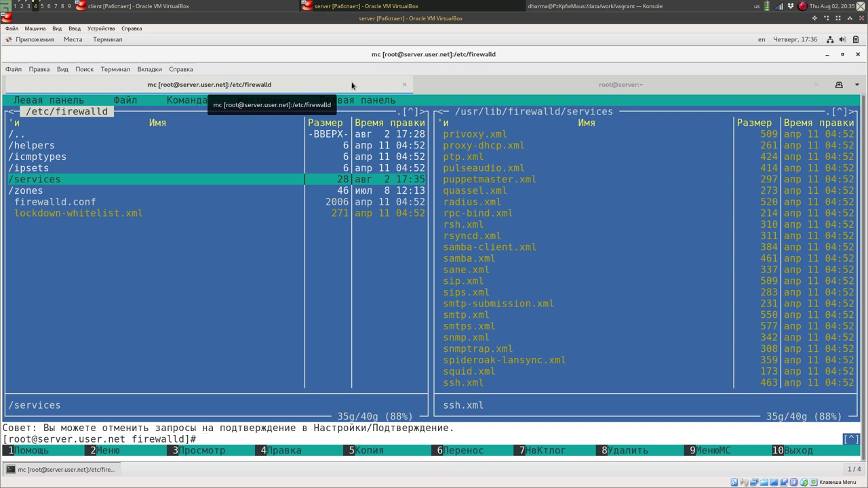
left_click(450, 86)
key("Up")
key("Return")
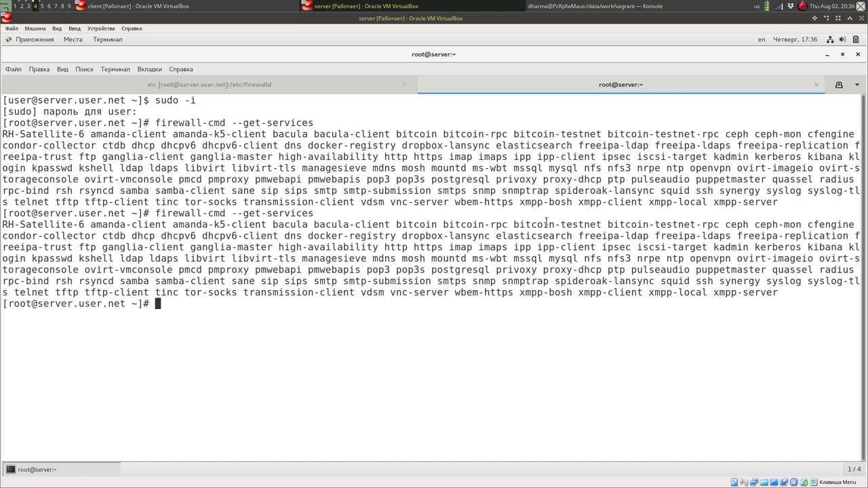
Reload firewalld with firewall-cmd --reload.
key("Up")
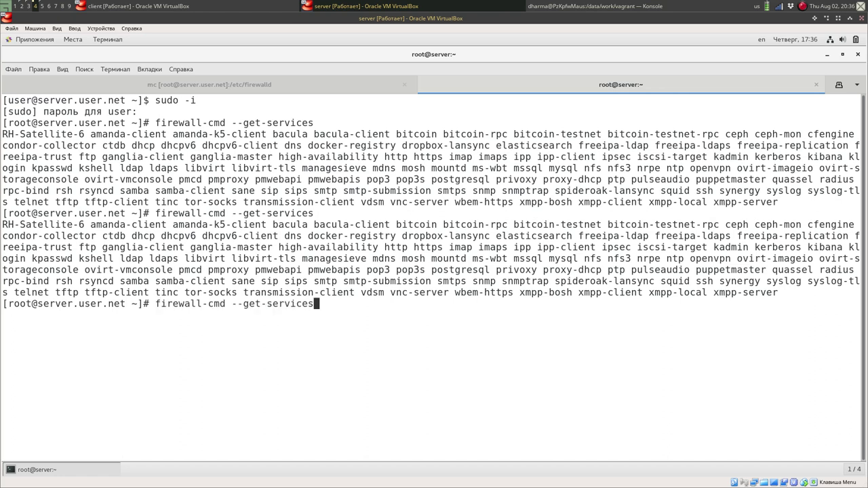
key("BackSpace")
key("BackSpace")
key("BackSpace")
key("BackSpace")
key("BackSpace")
key("BackSpace")
key("BackSpace")
key("BackSpace")
key("BackSpace")
key("BackSpace")
key("BackSpace")
type("reload")
key("Return")
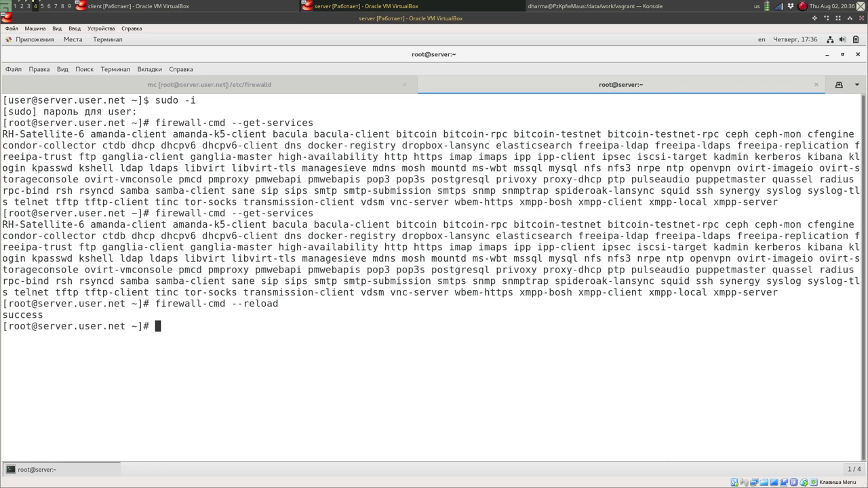
Confirm ssh-custom is a known service and enable it with firewall-cmd --add-service ssh-custom.
key("Up")
key("Up")
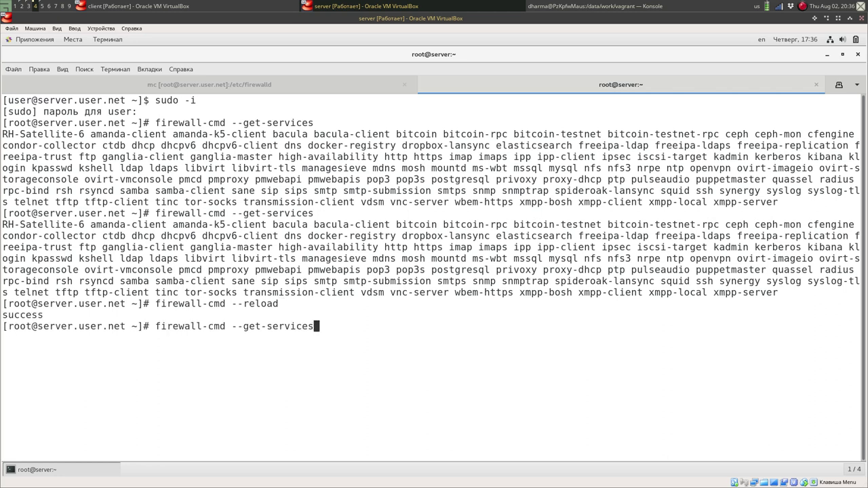
key("Return")
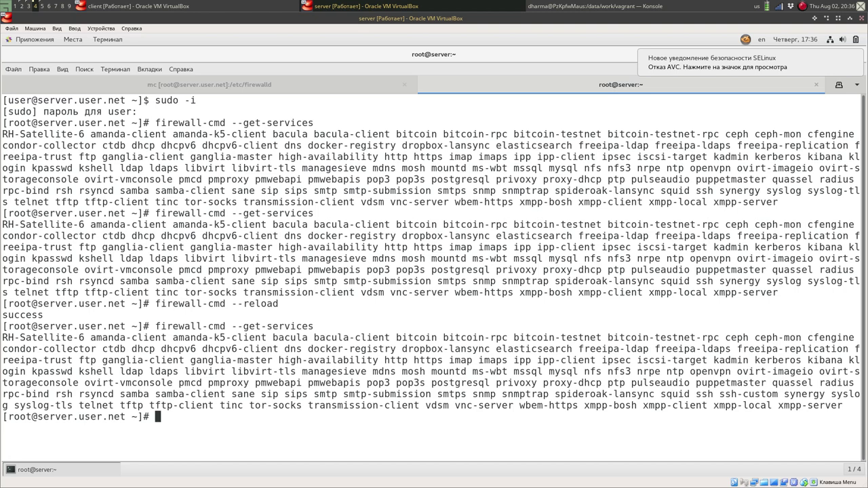
type("firewall-c")
key("Tab")
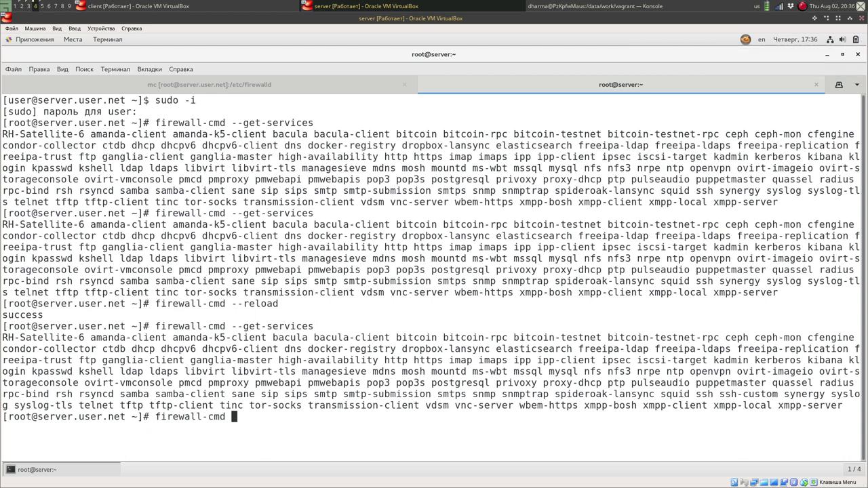
type("--add-service ssh")
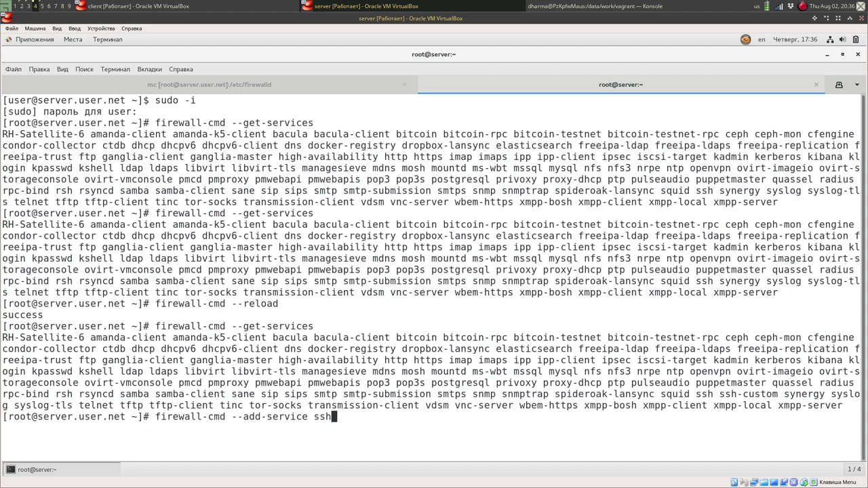
type("-custom")
key("Return")
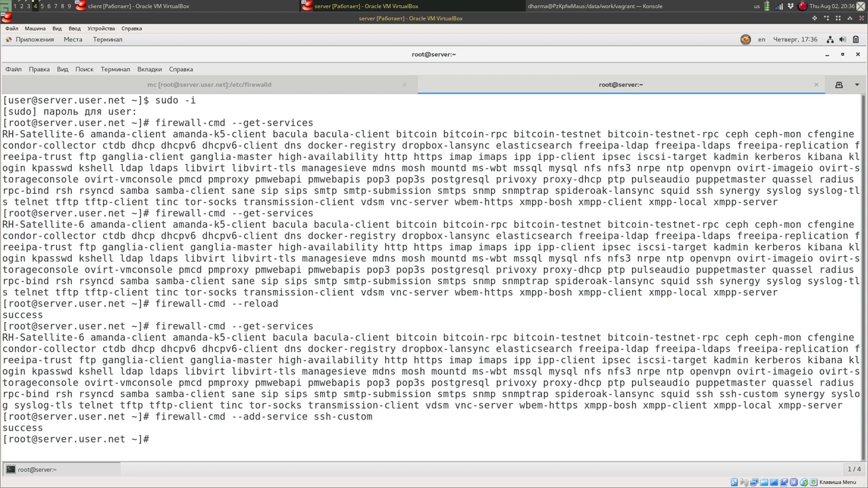
Run firewall-cmd --list-services to verify ssh-custom is now enabled.
key("Up")
key("BackSpace")
key("BackSpace")
key("BackSpace")
key("BackSpace")
key("BackSpace")
key("BackSpace")
key("BackSpace")
key("BackSpace")
key("BackSpace")
key("BackSpace")
key("BackSpace")
key("BackSpace")
key("BackSpace")
key("BackSpace")
key("BackSpace")
key("BackSpace")
key("BackSpace")
key("BackSpace")
key("BackSpace")
key("BackSpace")
key("BackSpace")
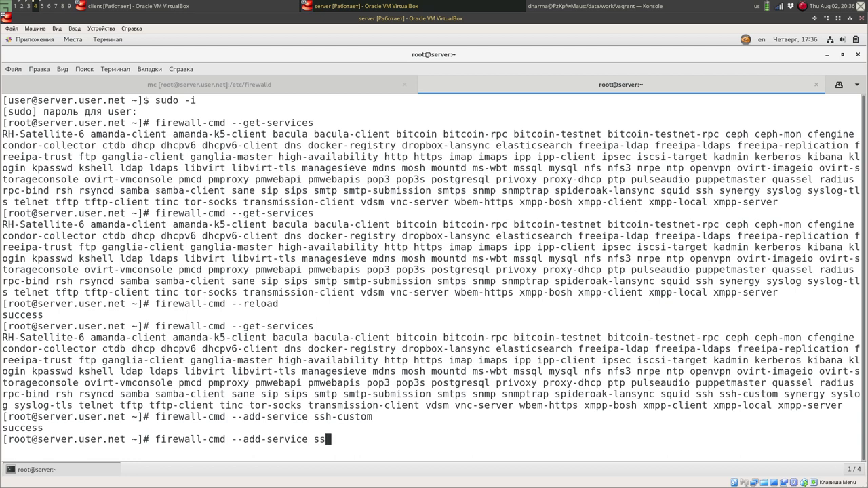
key("BackSpace")
type("list-services")
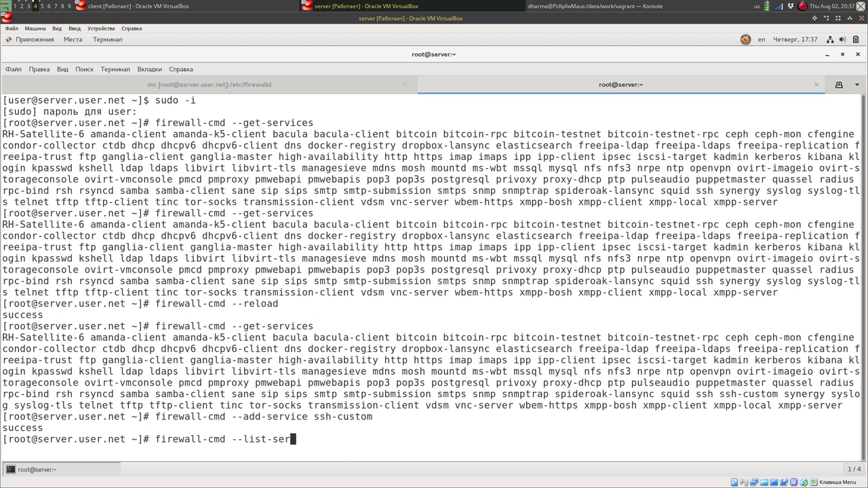
key("Return")
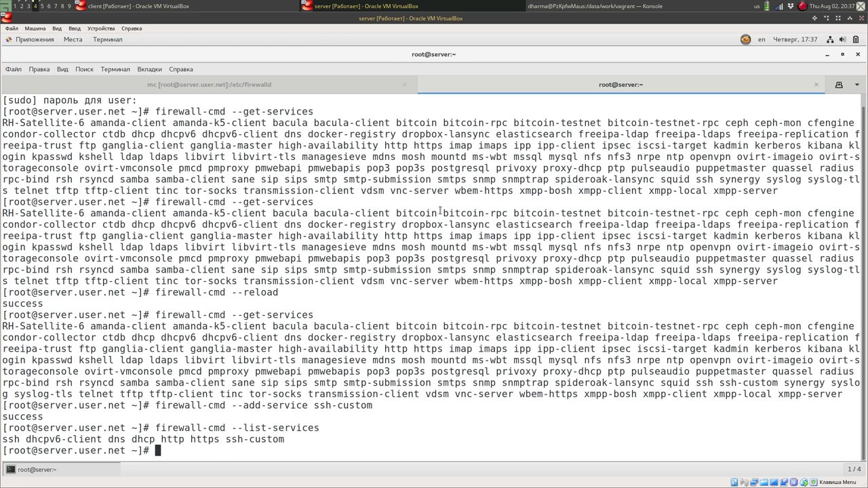
Back in mc, open the services folder and view squid.xml among the system definitions.
left_click(302, 90)
key("Return")
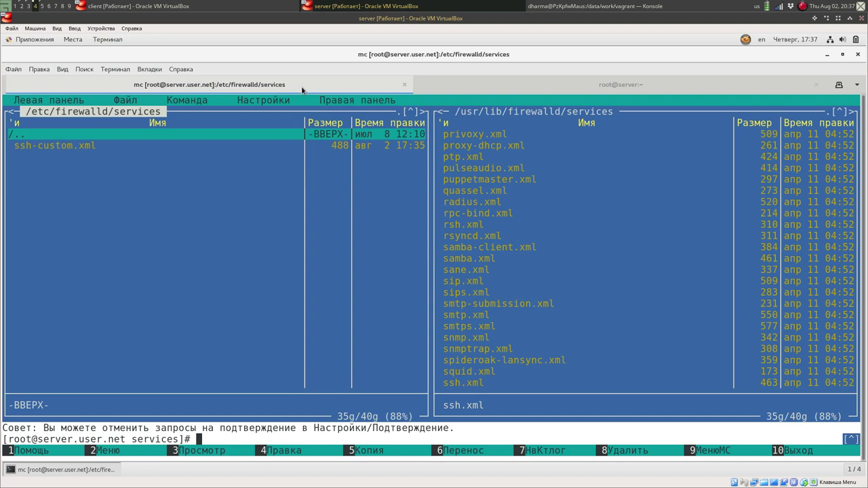
key("Down")
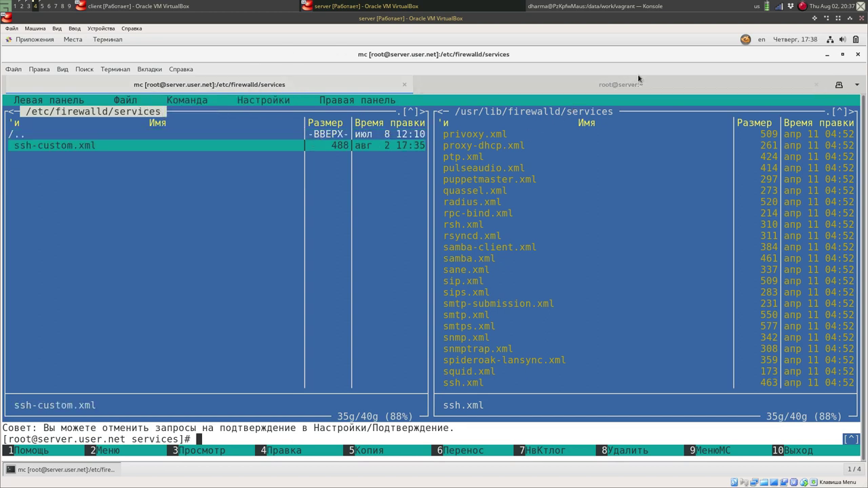
key("Tab")
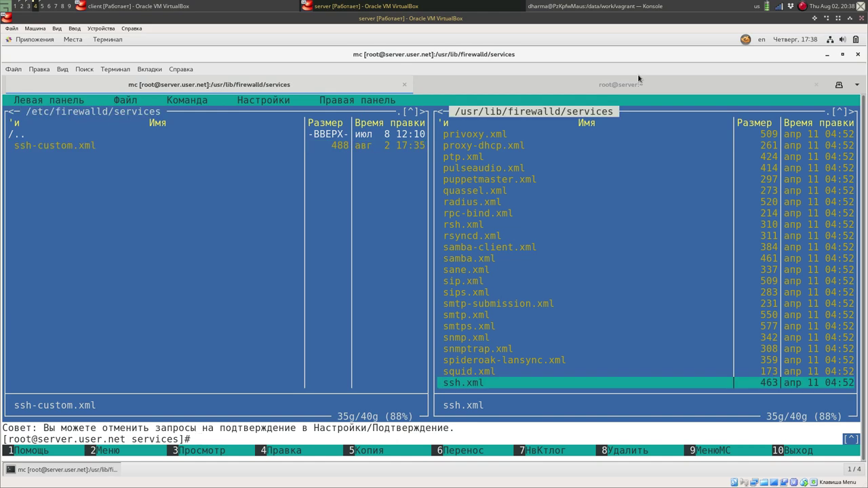
key("Up")
key("Up")
key("Down")
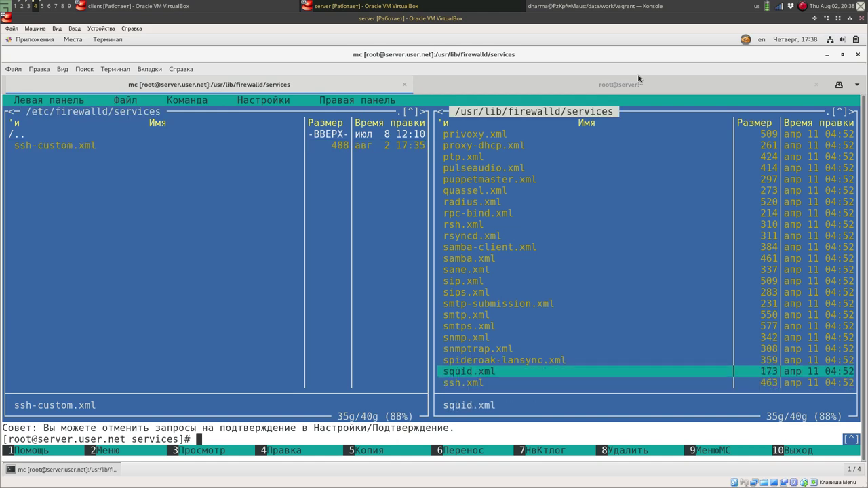
key("F4")
key("F10")
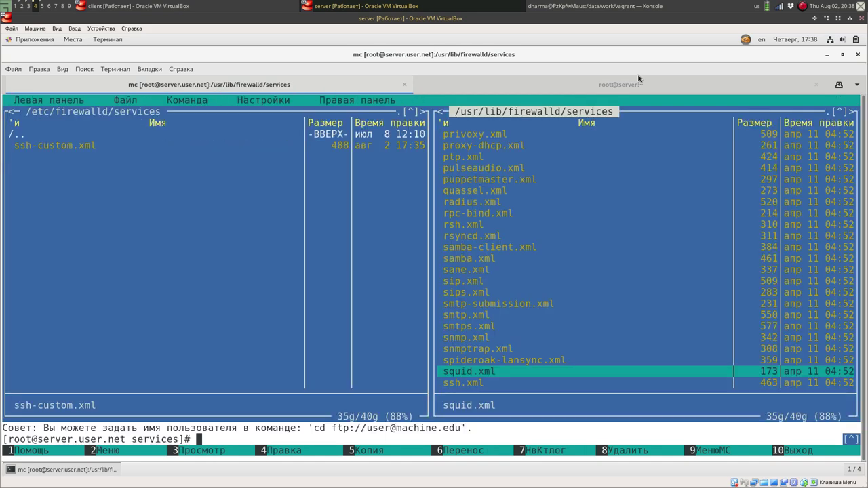
Inspect the squid, smtp, smtps and smtp-submission service definitions.
key("Up")
key("Up")
key("Up")
key("Up")
key("Up")
key("Up")
key("Up")
key("Up")
key("Up")
key("Up")
key("Up")
key("Up")
key("Up")
key("Down")
key("Down")
key("Down")
key("Down")
key("Down")
key("Down")
key("Down")
key("Down")
key("Down")
key("Down")
key("Down")
key("Down")
key("Down")
key("F4")
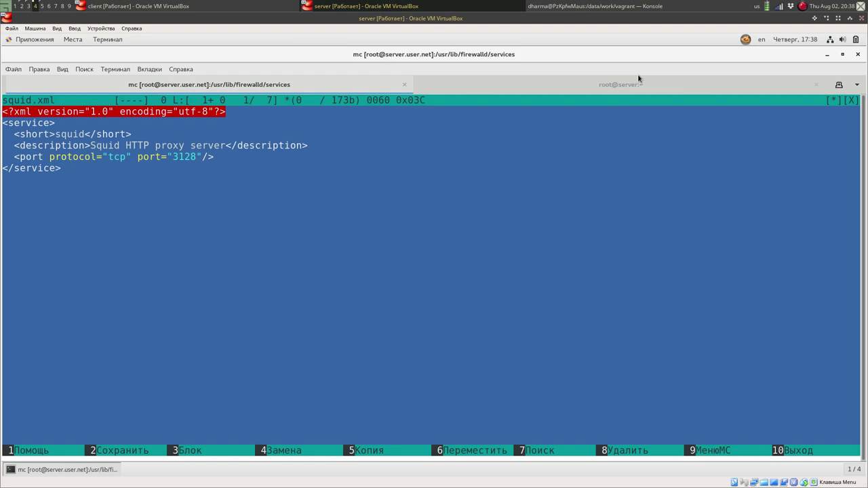
key("F10")
key("Up")
key("Up")
key("Up")
key("Up")
key("Up")
key("F4")
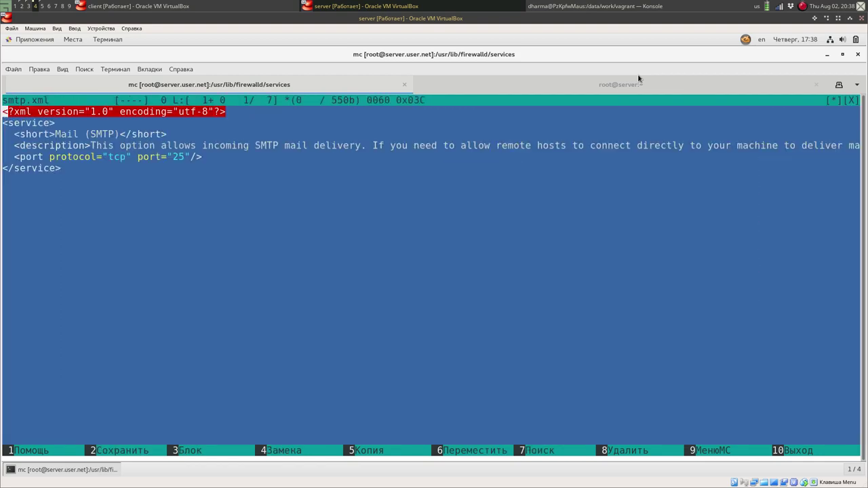
key("F10")
key("Down")
key("F4")
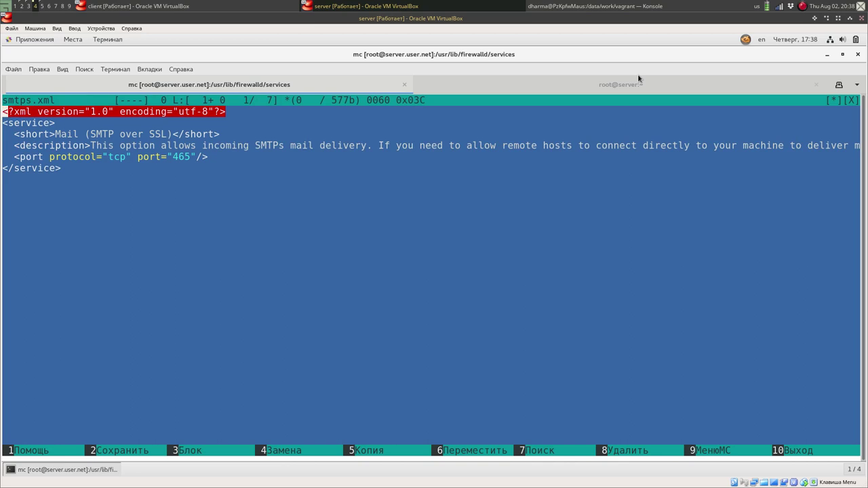
key("F10")
key("Up")
key("Up")
key("F4")
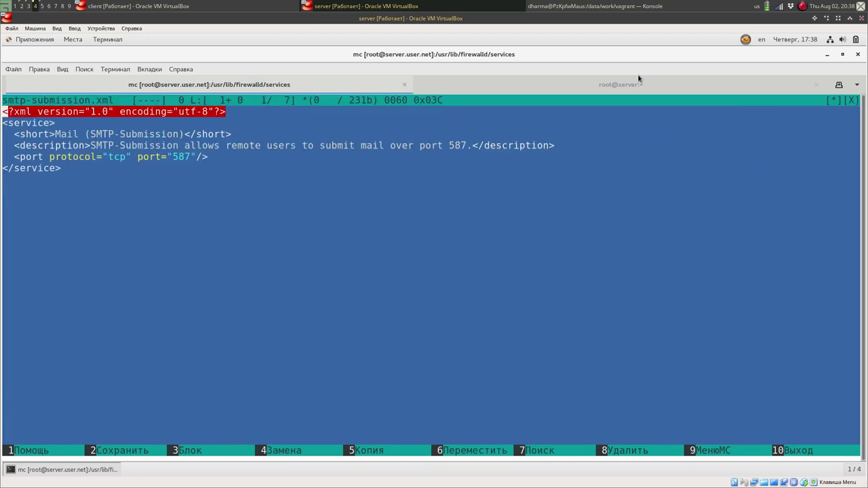
key("F10")
Inspect openvpn.xml, nfs.xml and nfs3.xml, then return to the root shell tab.
key("Up")
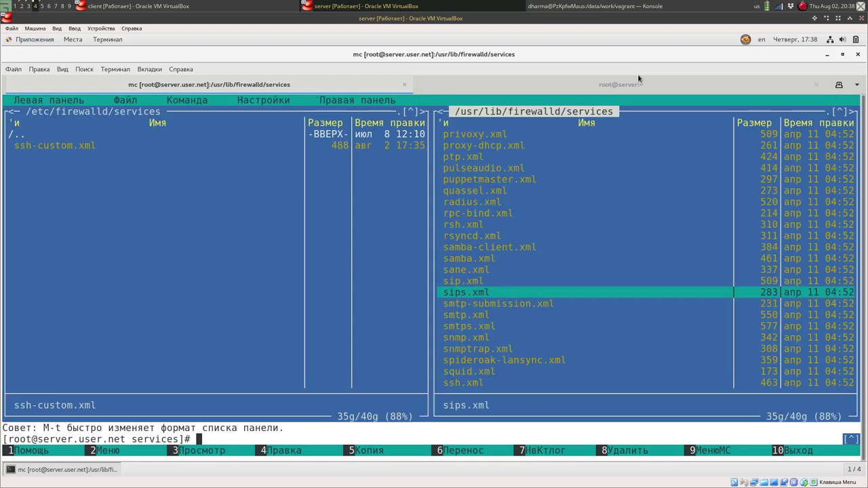
key("Up")
key("Up")
key("Up")
key("Up")
key("Up")
key("Up")
key("Up")
key("Up")
key("Up")
key("Up")
key("Up")
key("Up")
key("Up")
key("Up")
key("Up")
key("Up")
key("Up")
key("Up")
key("Up")
key("Up")
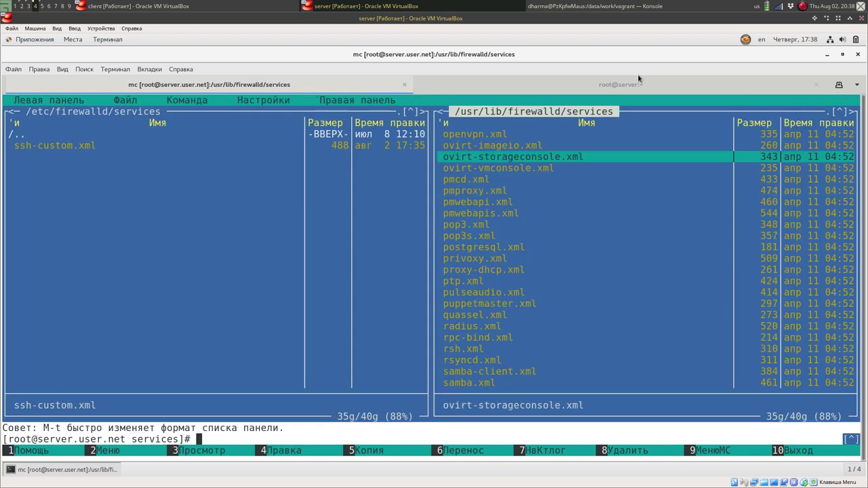
key("Down")
key("Down")
key("Down")
key("Down")
key("Up")
key("F4")
key("F10")
key("Up")
key("Up")
key("Up")
key("Up")
key("Up")
key("Up")
key("Down")
key("Down")
key("Down")
key("Up")
key("F4")
key("F10")
key("Down")
key("F4")
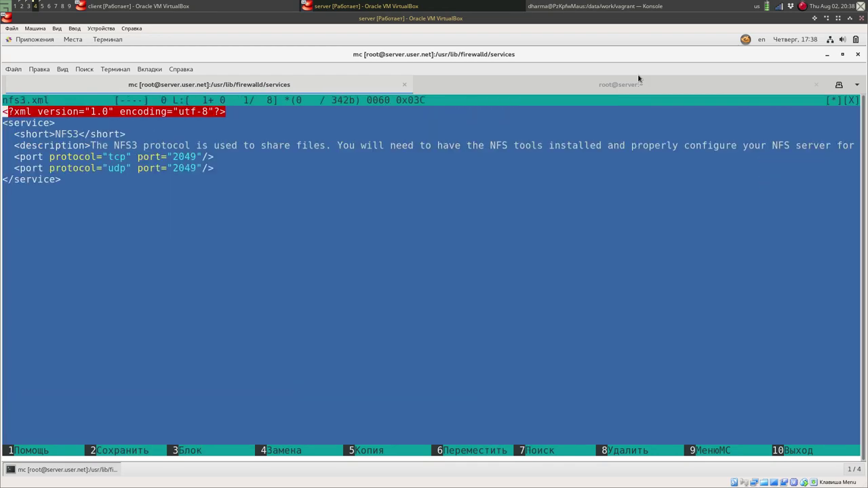
key("F10")
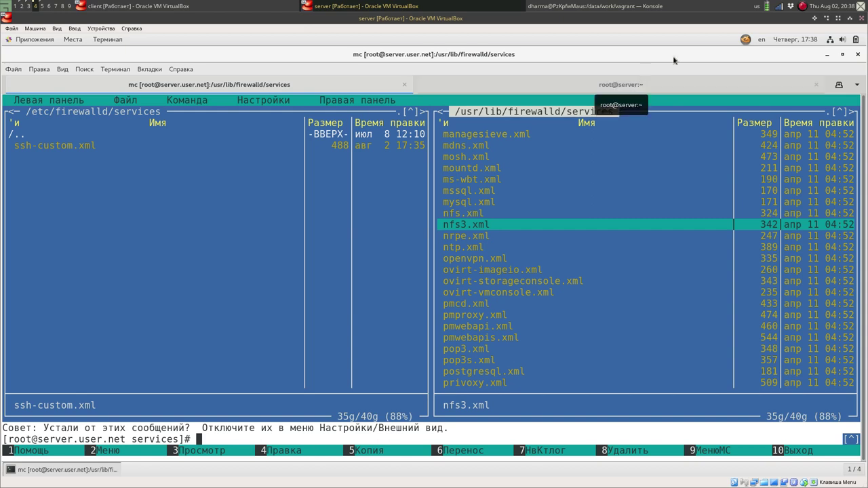
left_click(678, 88)
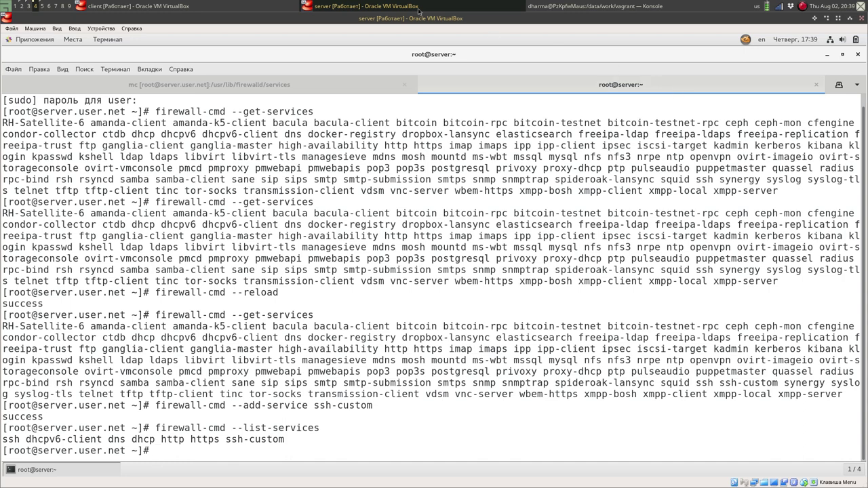
Bring up the client VM and unlock its session with the account password.
left_click(247, 3)
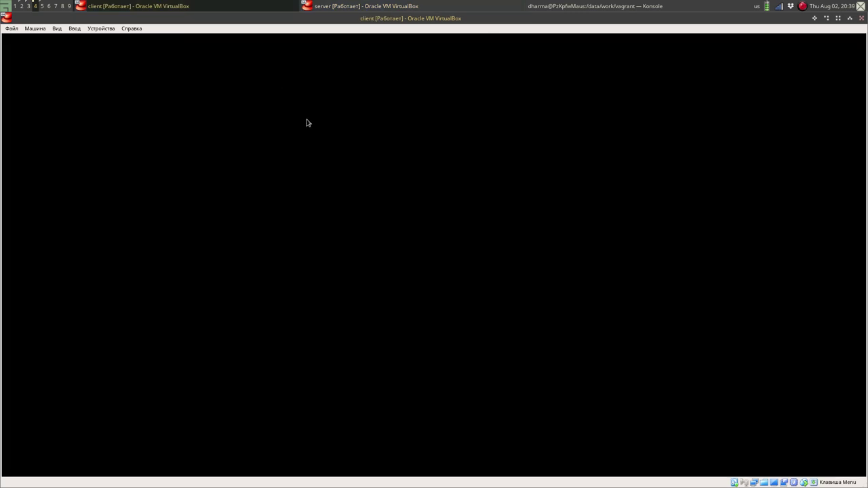
mouse_move(393, 158)
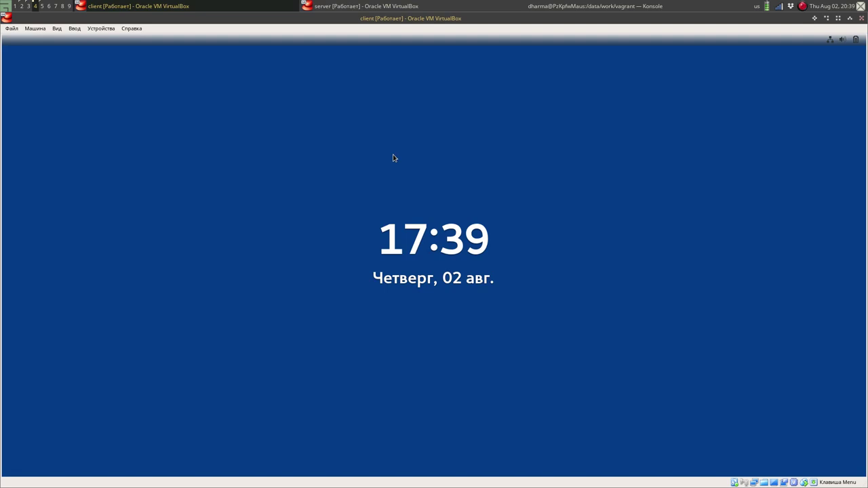
key("Return")
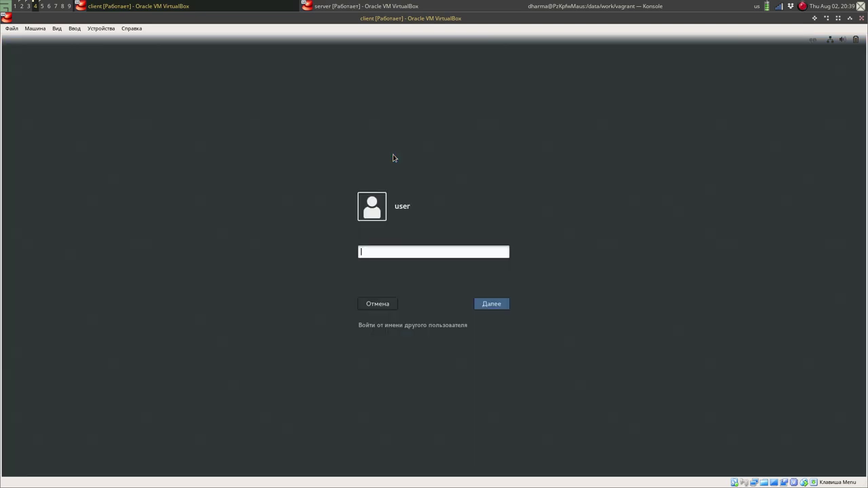
type("••••••")
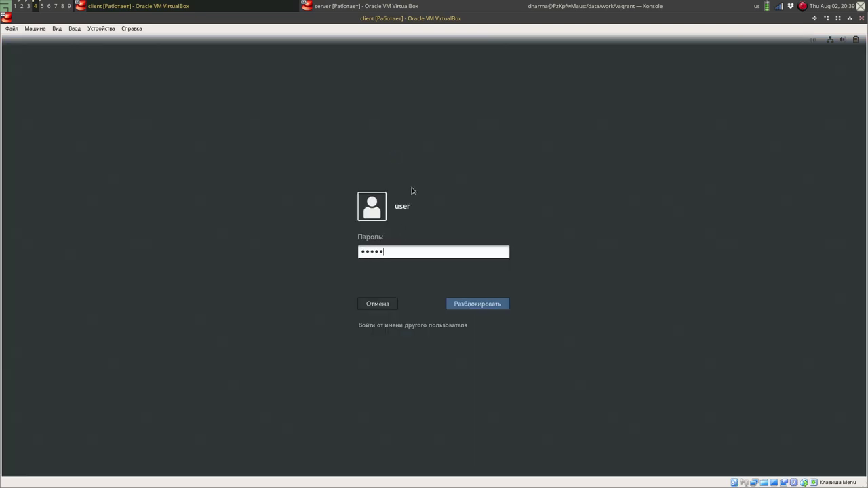
key("Return")
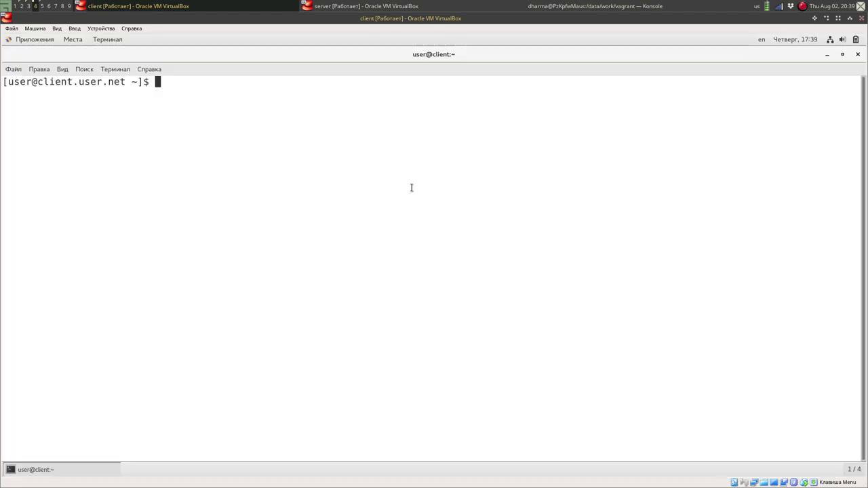
type("ssh")
type("user@server")
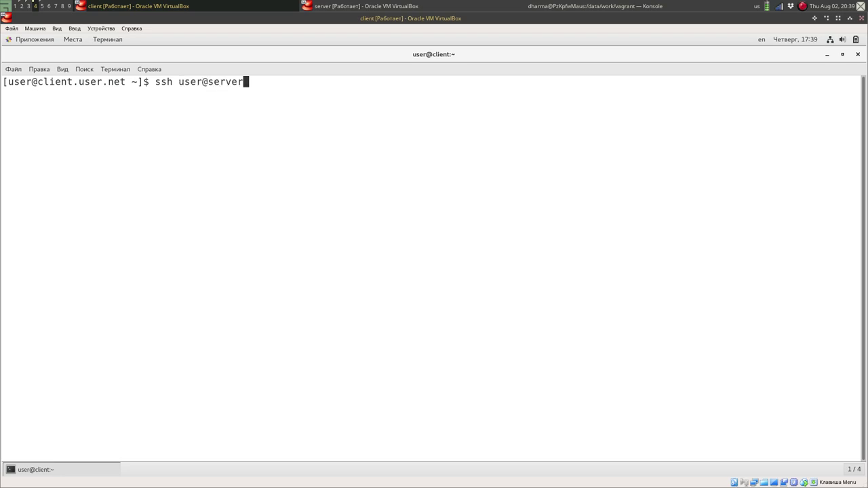
type(".s")
key("BackSpace")
type("user.net")
left_click_drag(178, 82, 209, 83)
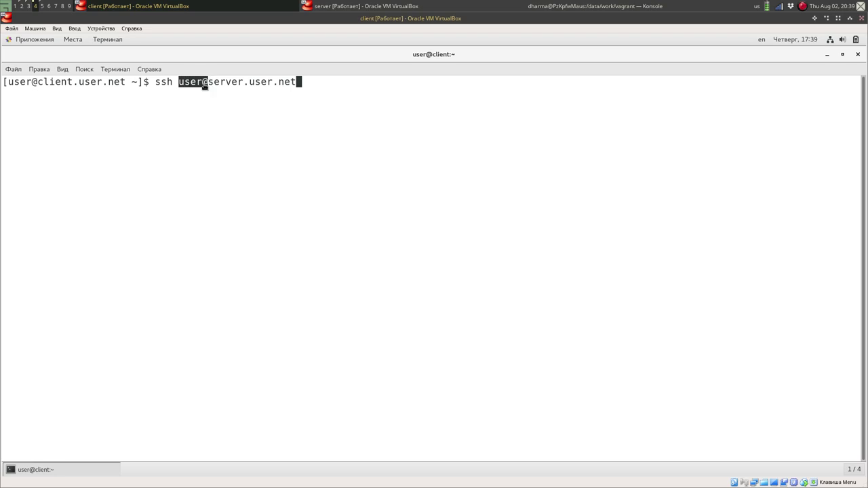
left_click(338, 82)
key("Return")
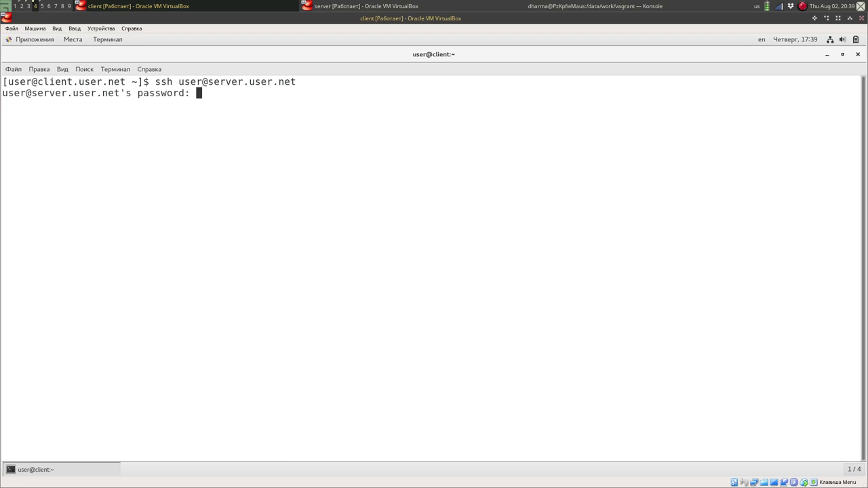
key("Return")
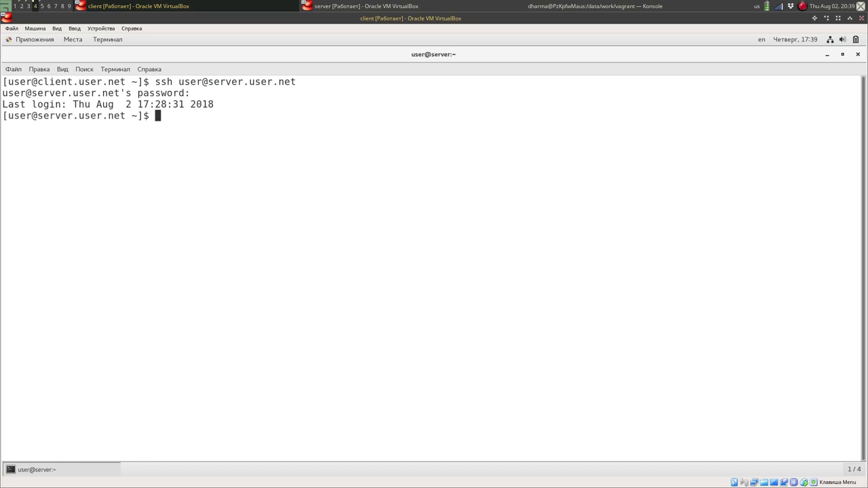
key("ctrl+d")
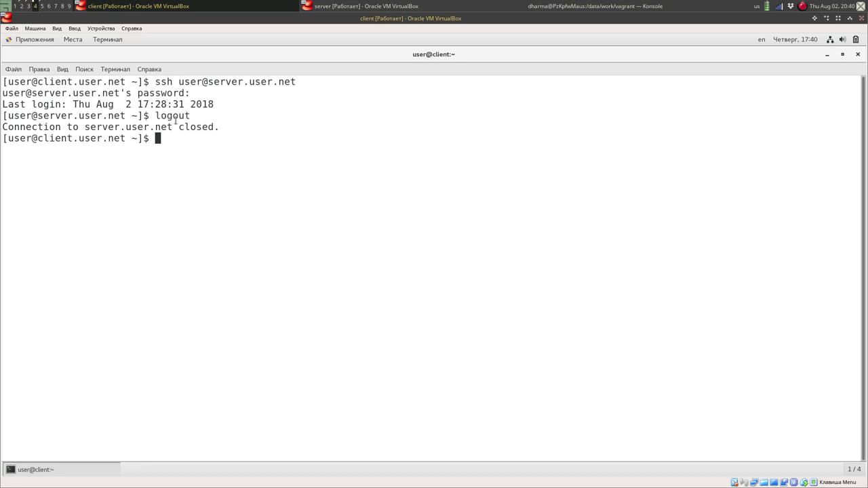
left_click(408, 4)
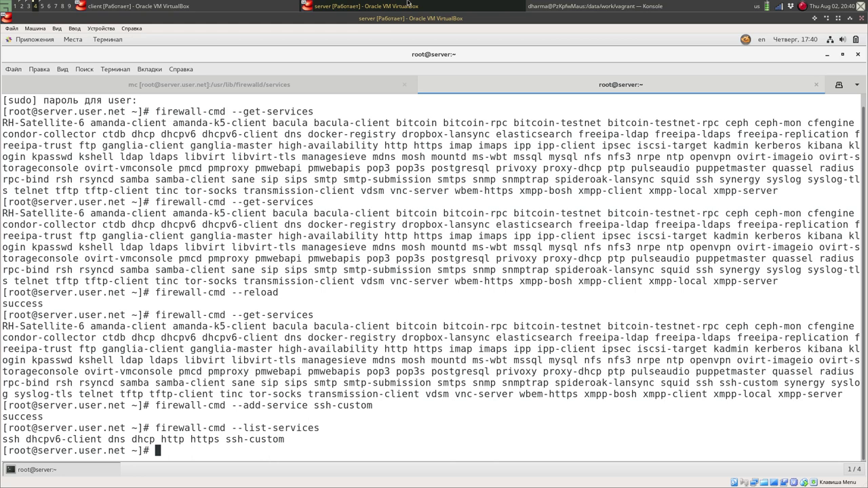
Add a firewalld forward from TCP port 2022 to port 22, then switch to the client VM.
type("firewall-cmd --ad")
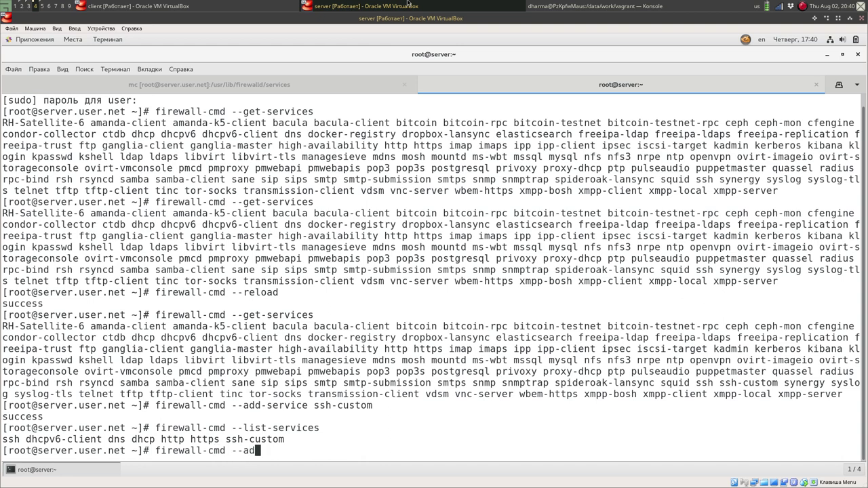
type("d-forward-port=")
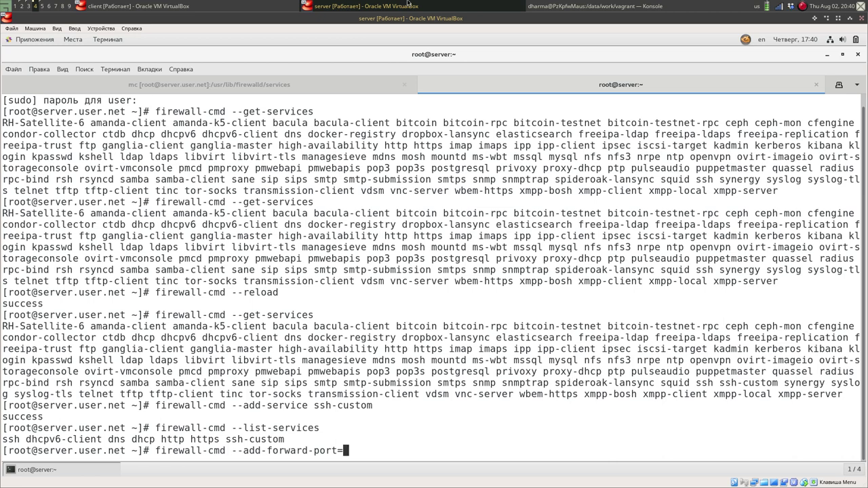
type("port=2022:proto")
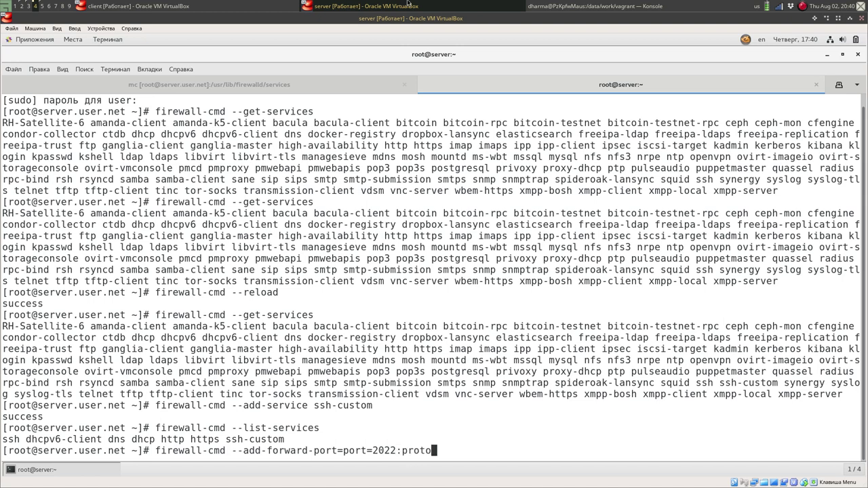
type("=tcp:toport=22")
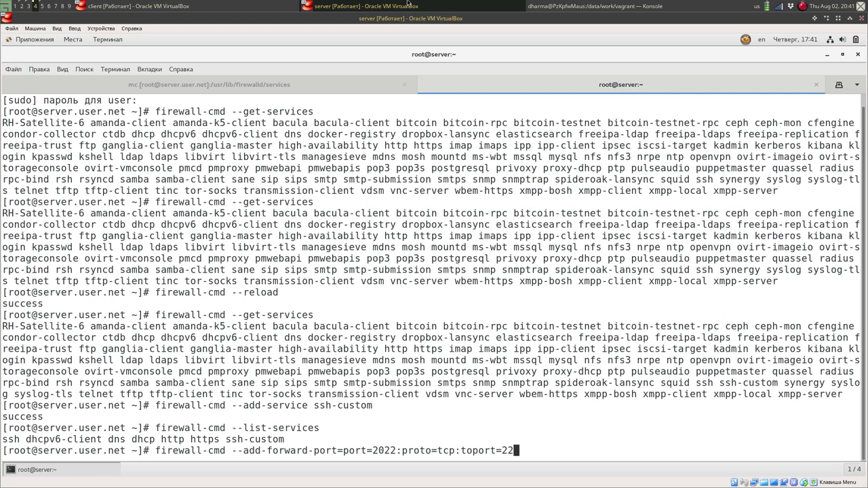
key("Return")
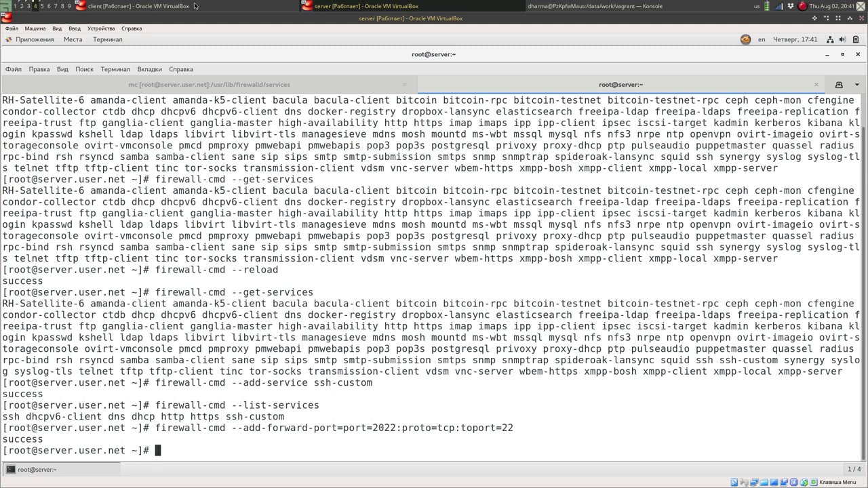
left_click(171, 4)
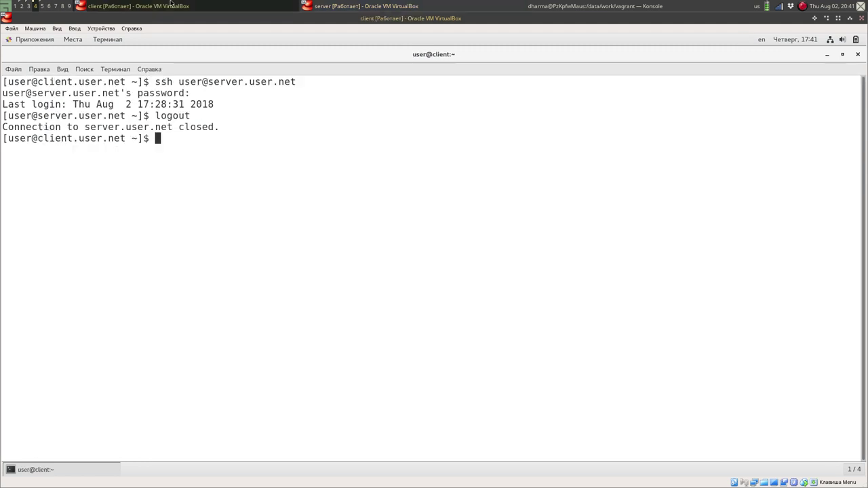
SSH from the client to server.user.net with -p2022, log in, then log out.
key("Up")
key("Left")
key("Left")
key("Left")
key("Left")
key("Left")
key("Left")
key("Left")
key("Left")
key("Left")
key("Left")
key("Left")
key("Left")
key("Left")
key("Left")
key("Left")
key("Left")
key("Left")
key("Left")
key("Left")
key("Left")
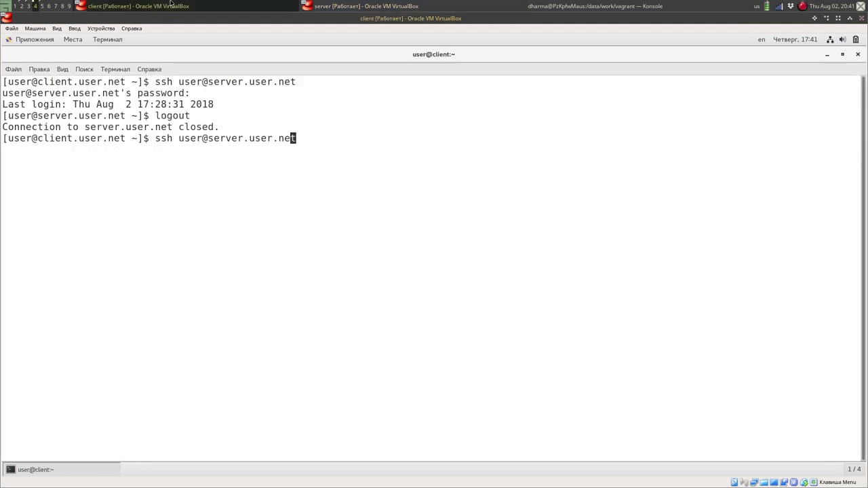
key("Right")
key("Right")
key("Right")
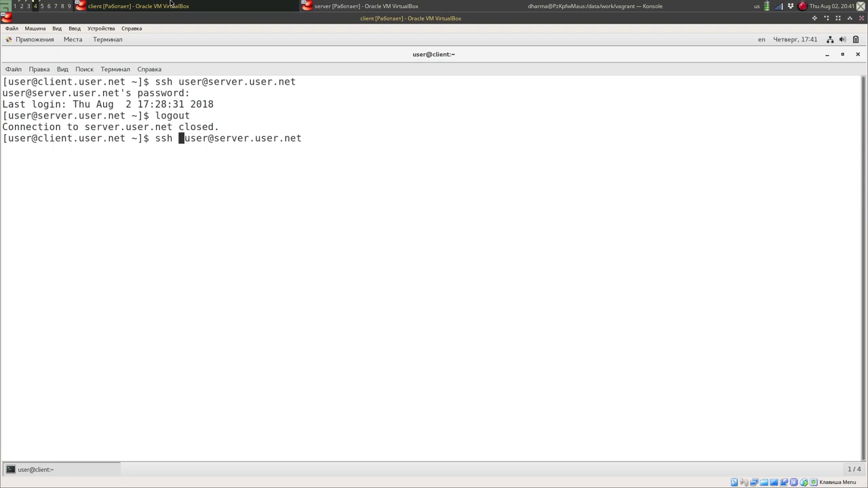
type("-p ")
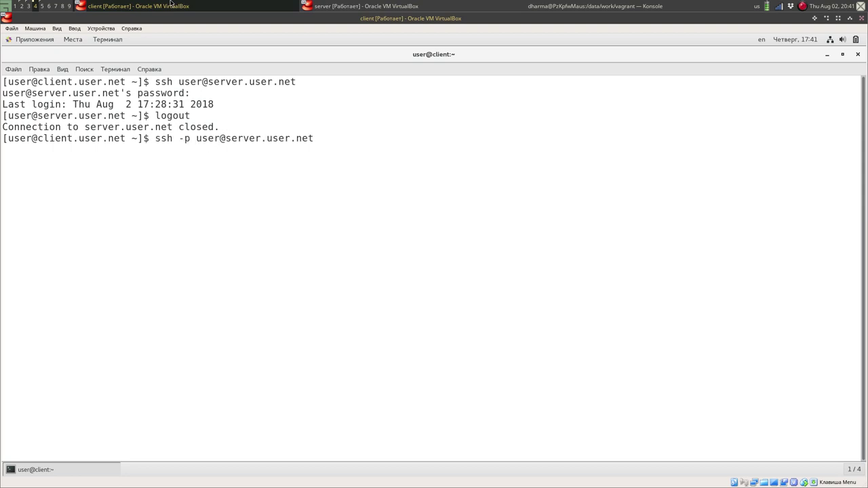
type("2022")
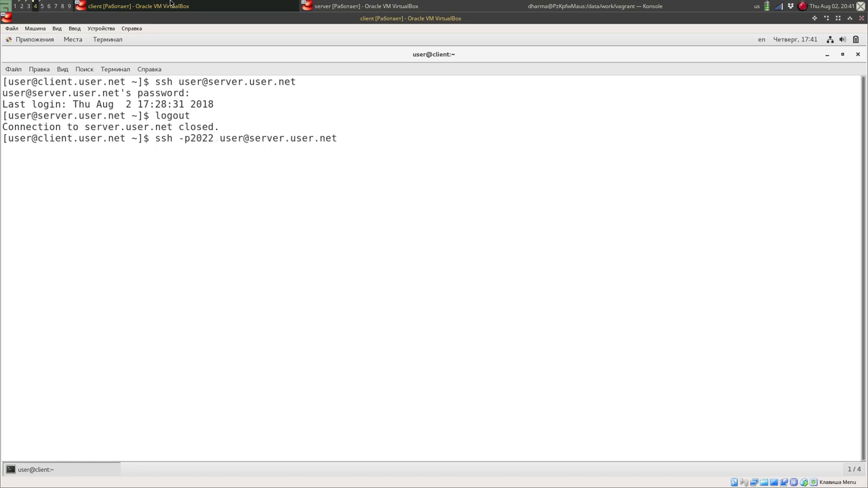
key("Return")
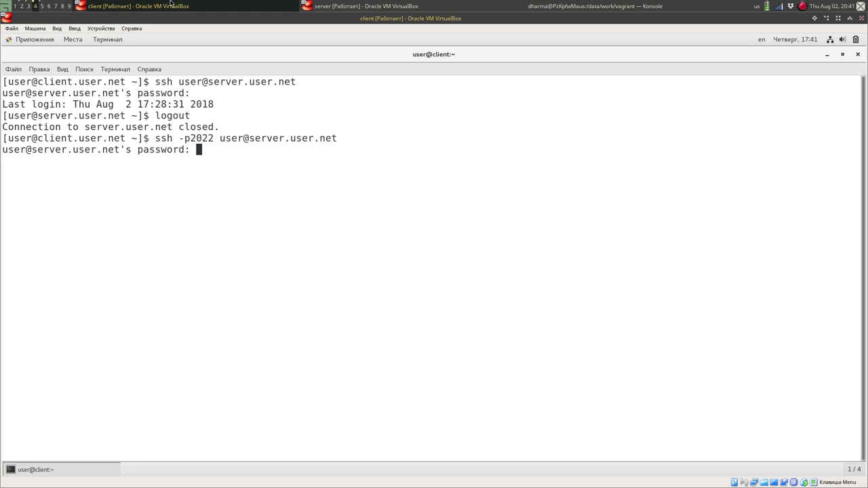
key("Return")
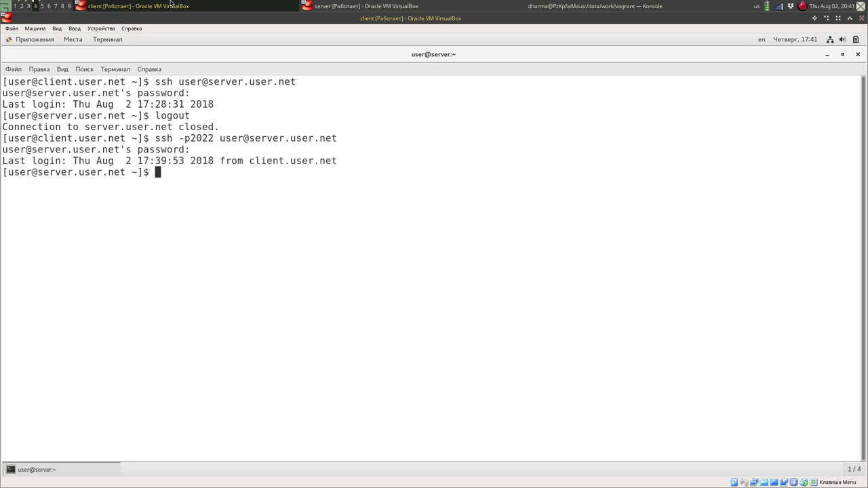
key("ctrl+d")
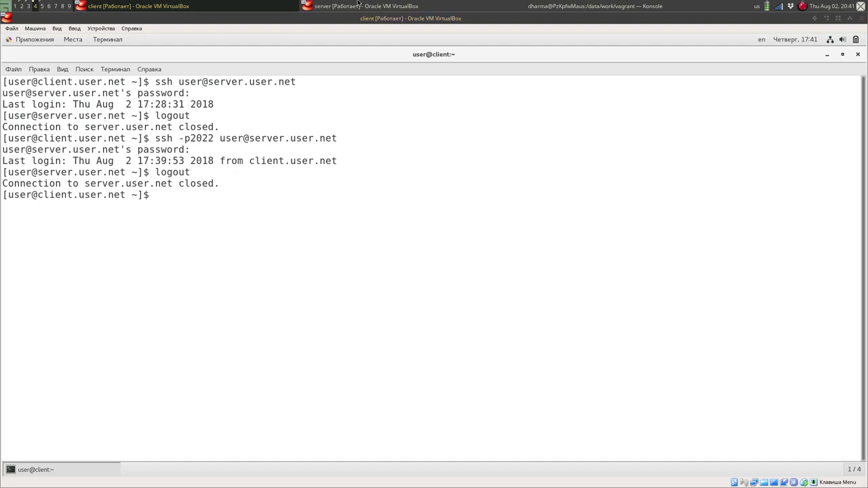
left_click(358, 5)
Reload the server's firewall configuration with firewall-cmd --reload.
key("Up")
key("Up")
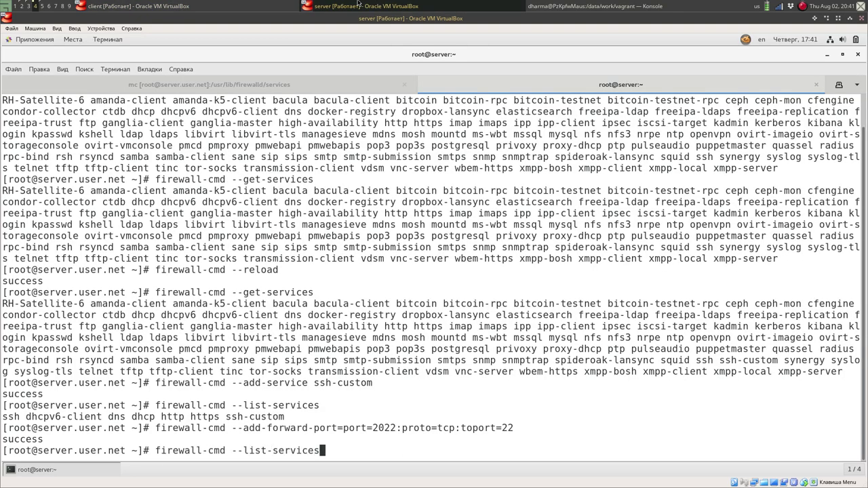
key("Up")
key("Up")
key("Up")
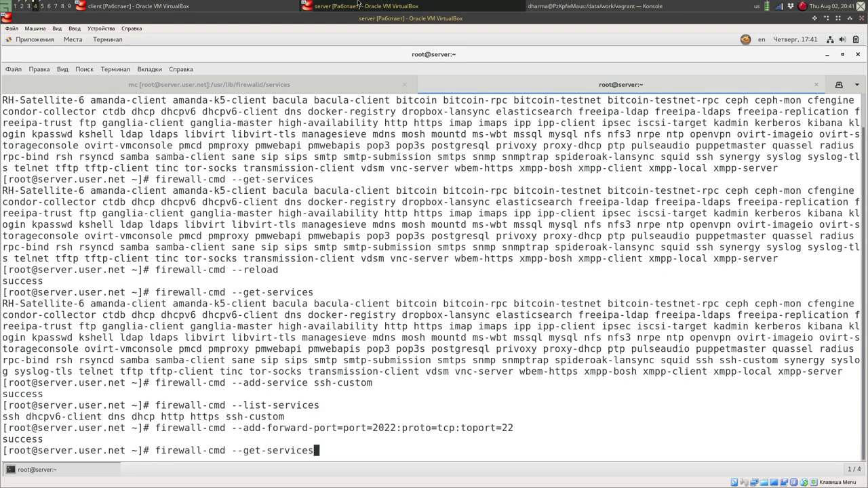
key("Return")
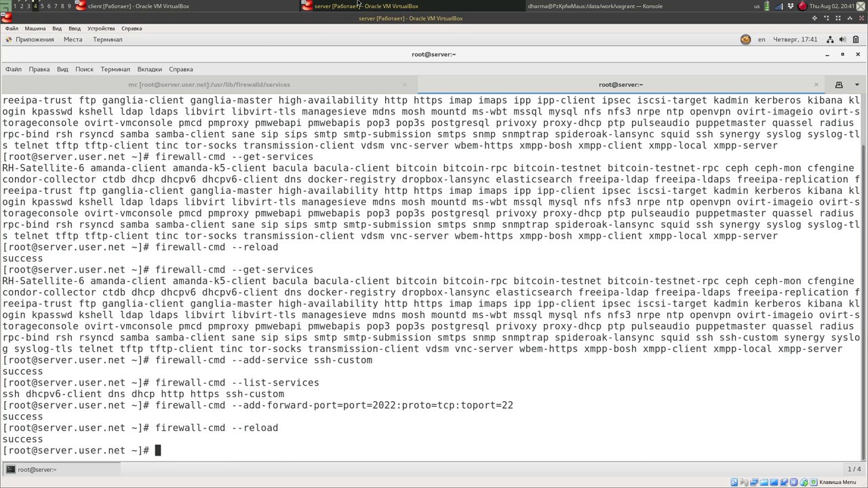
Retry ssh -p2022 from the client, then recall the 2022→22 forward-port command on the server.
left_click(191, 4)
key("Up")
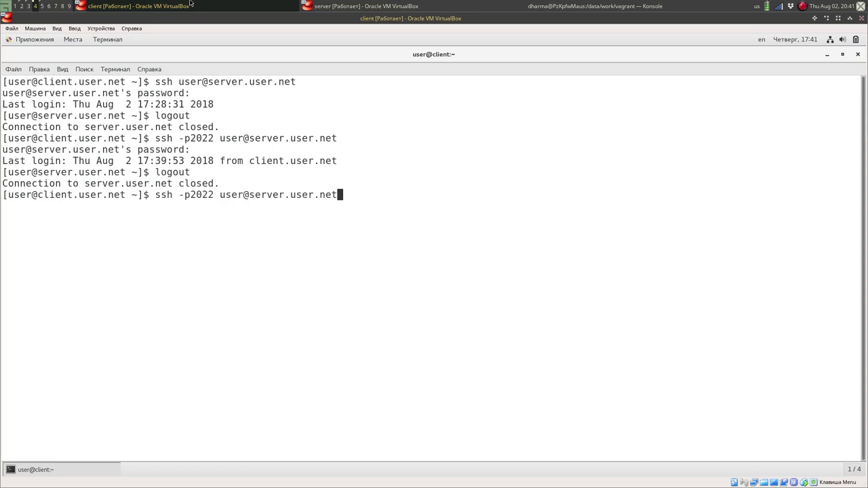
key("Return")
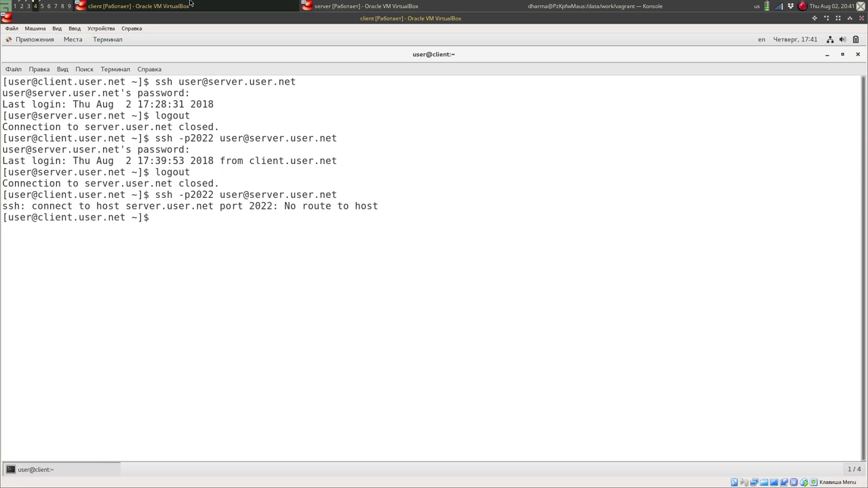
left_click(351, 6)
key("Up")
key("Up")
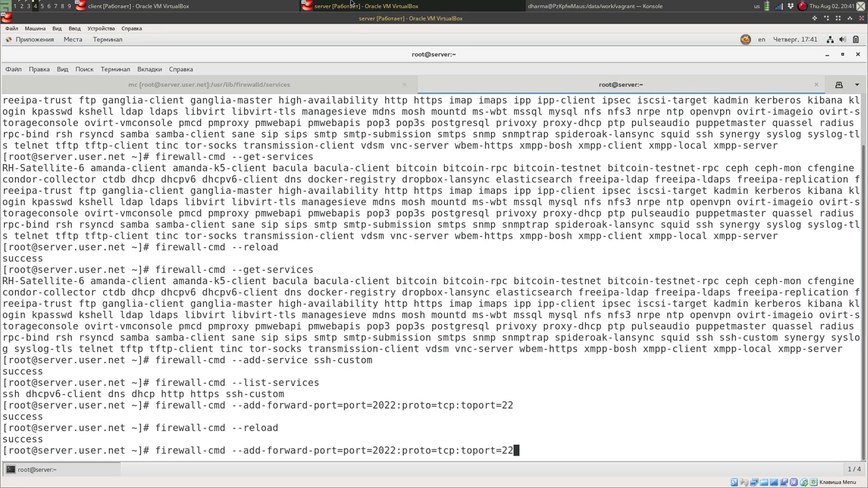
Re-apply the 2022→22 forward, then log in and out over ssh -p2022 from the client.
key("Return")
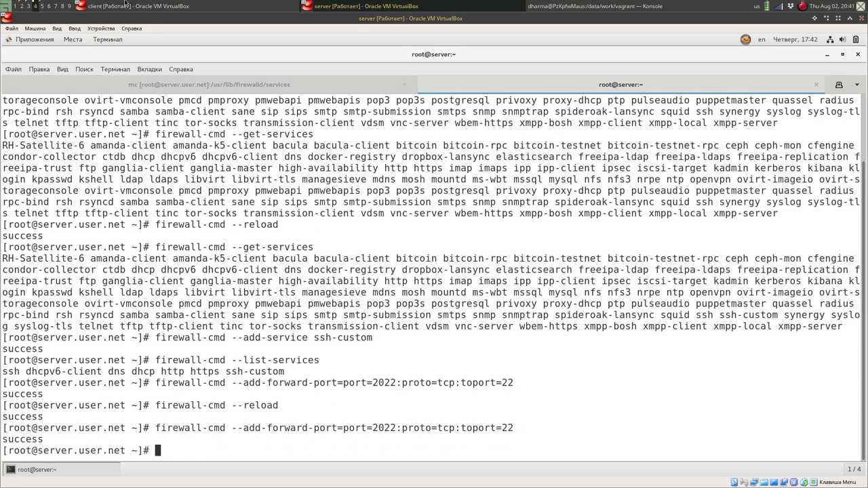
left_click(125, 3)
key("Up")
key("Return")
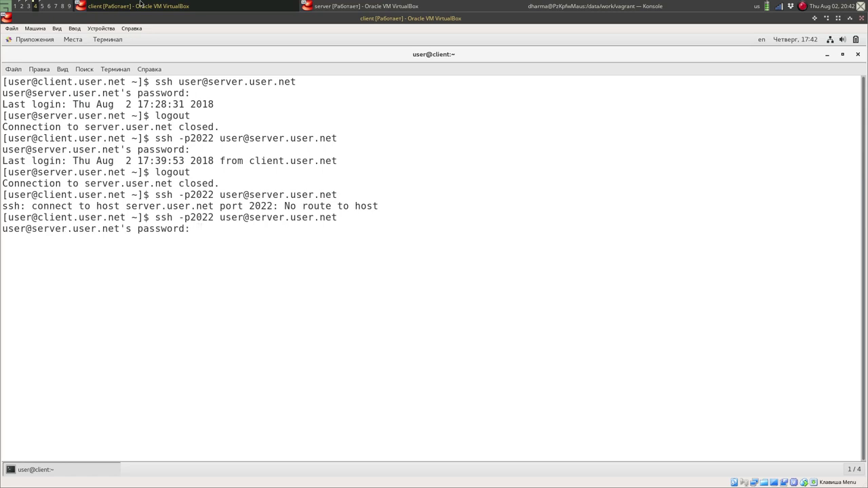
key("Return")
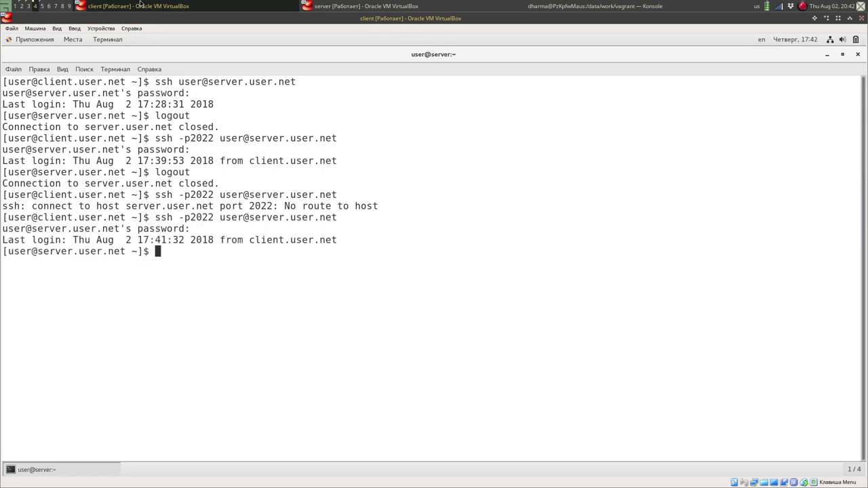
key("ctrl+d")
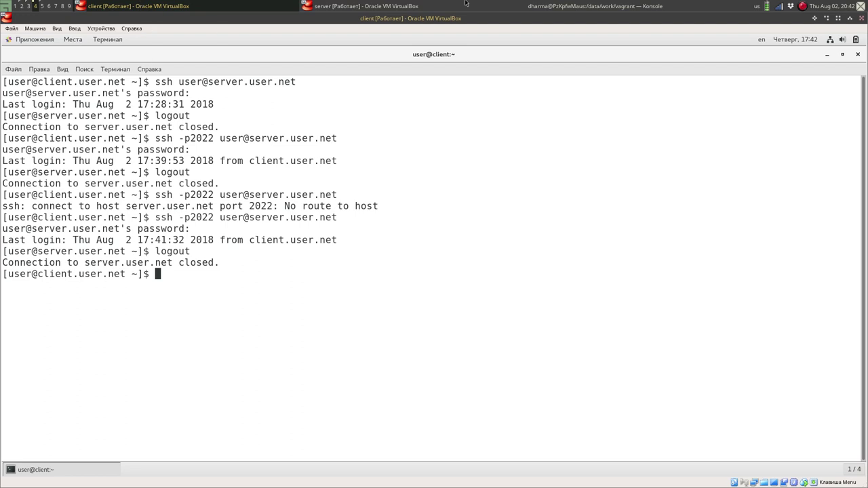
left_click(465, 3)
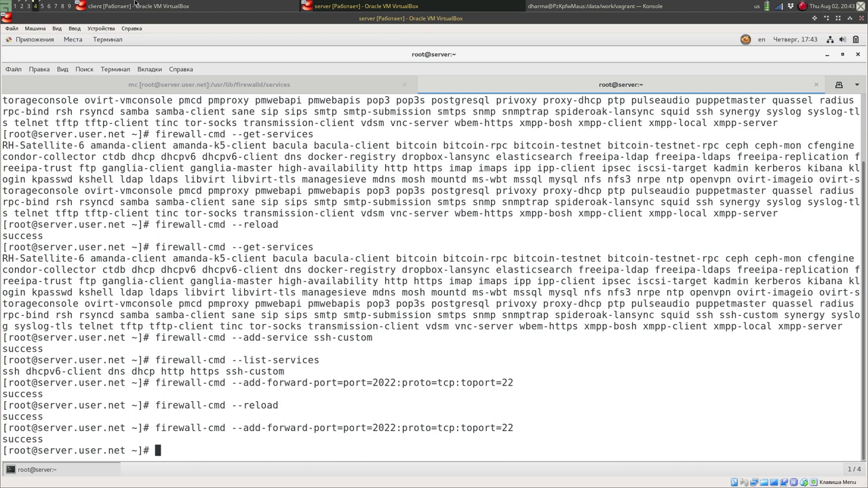
Run ifconfig on the client VM to list its interfaces, then return to the server VM.
left_click(135, 3)
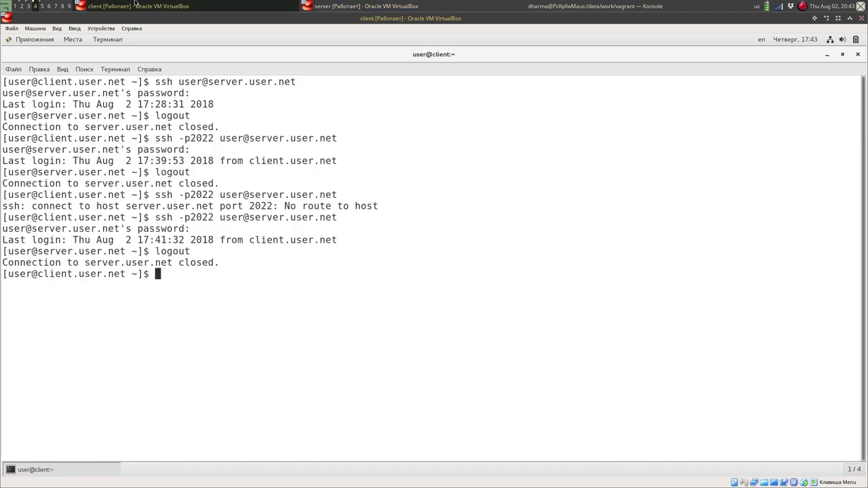
type("ifconfig")
key("Return")
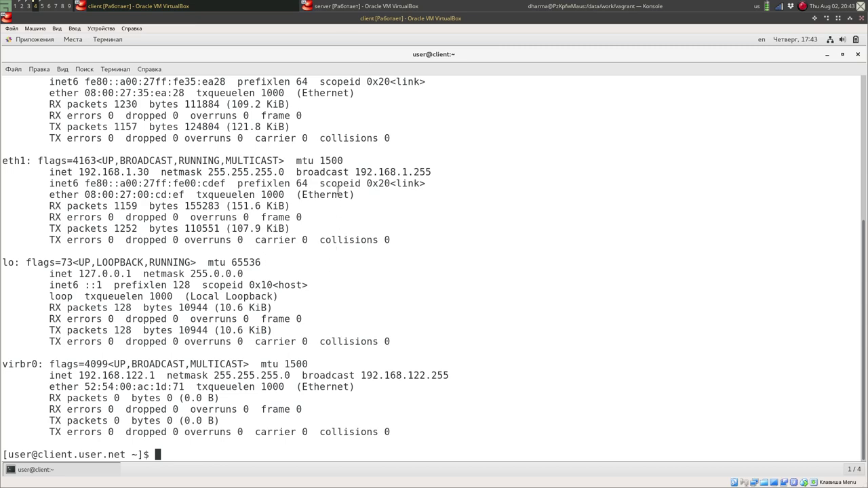
left_click(383, 6)
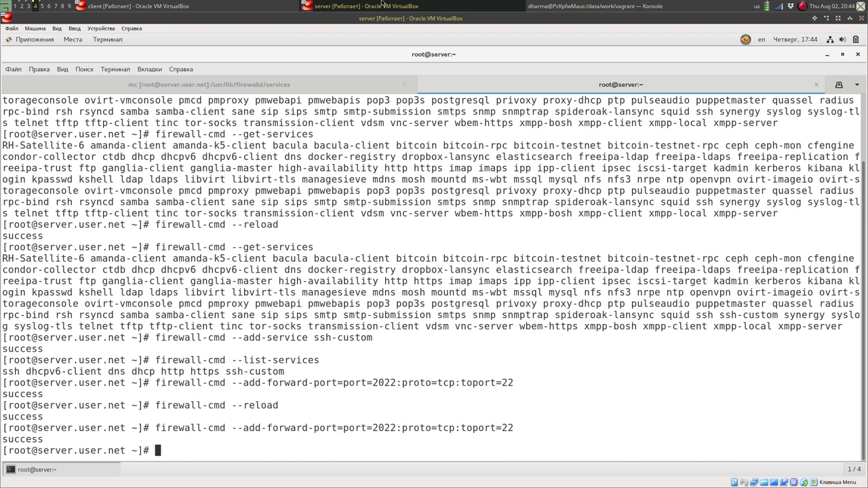
Filter sysctl -a output with grep forward and select the net.ipv4.ip_forward = 1 line.
type("sysctl -a")
key("Return")
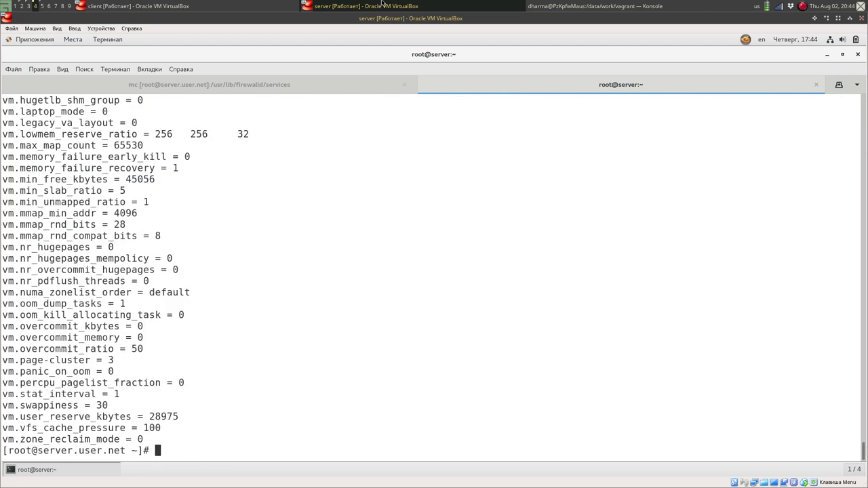
key("Up")
type("| grep ")
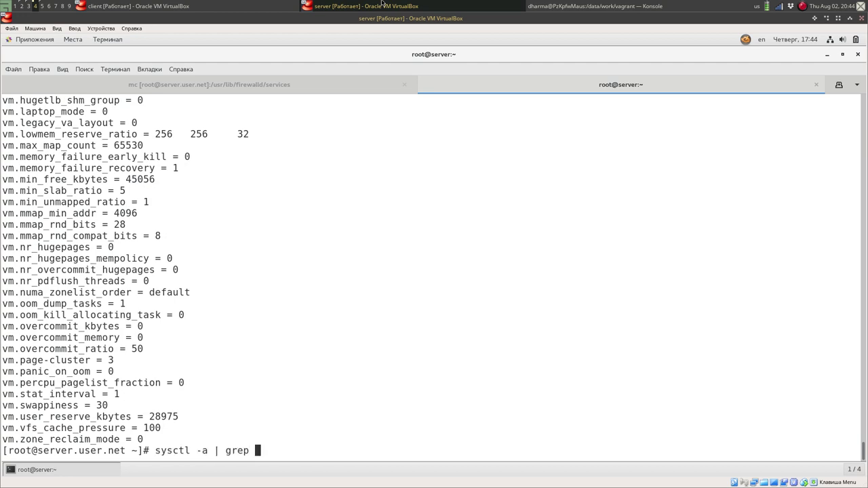
type("forward")
key("Return")
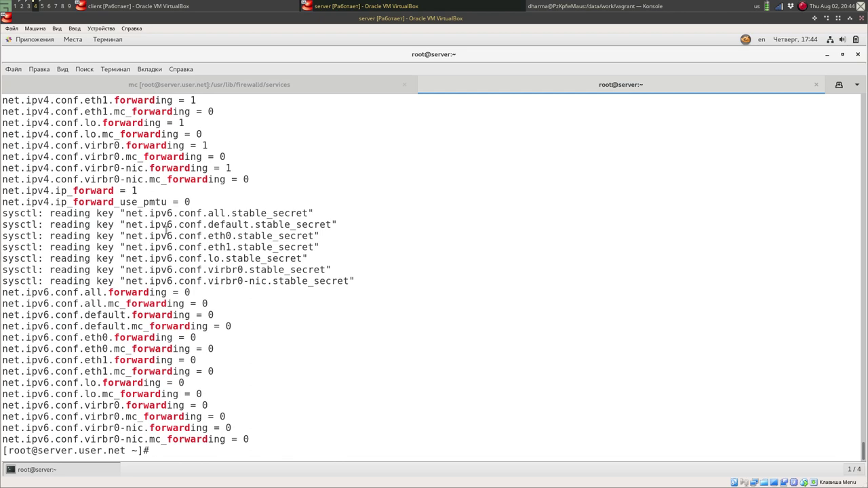
scroll(163, 241, "up", 4)
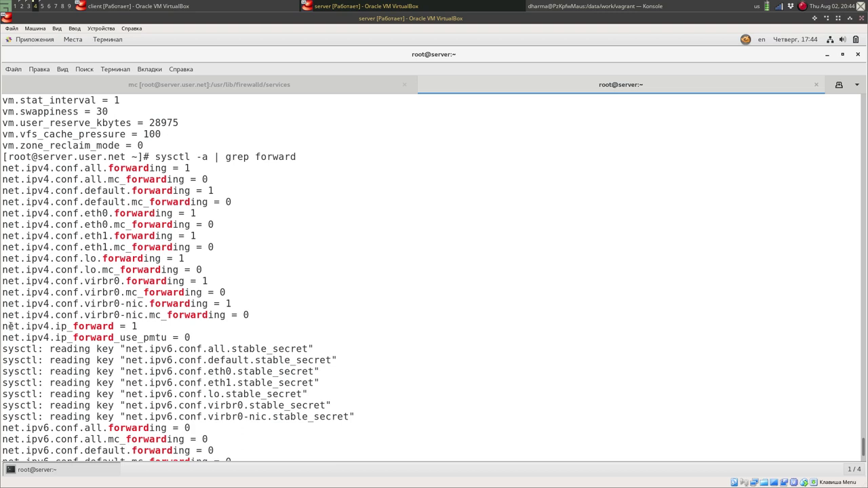
left_click_drag(2, 326, 138, 327)
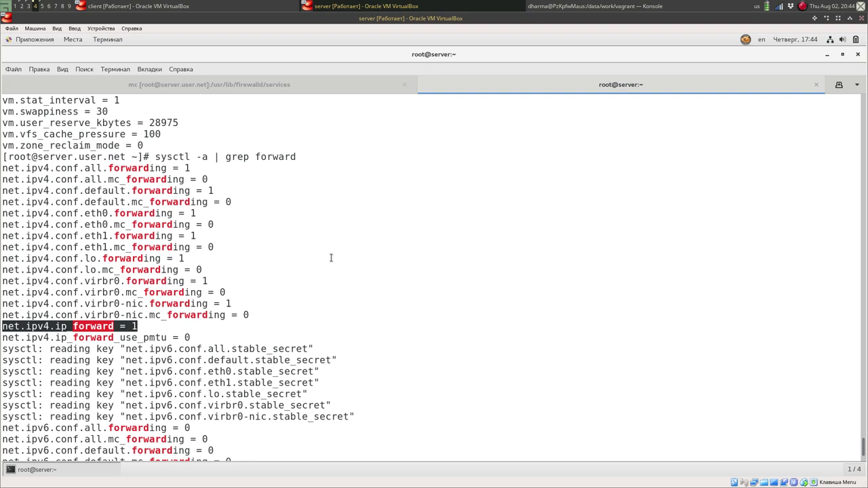
scroll(331, 258, "down", 4)
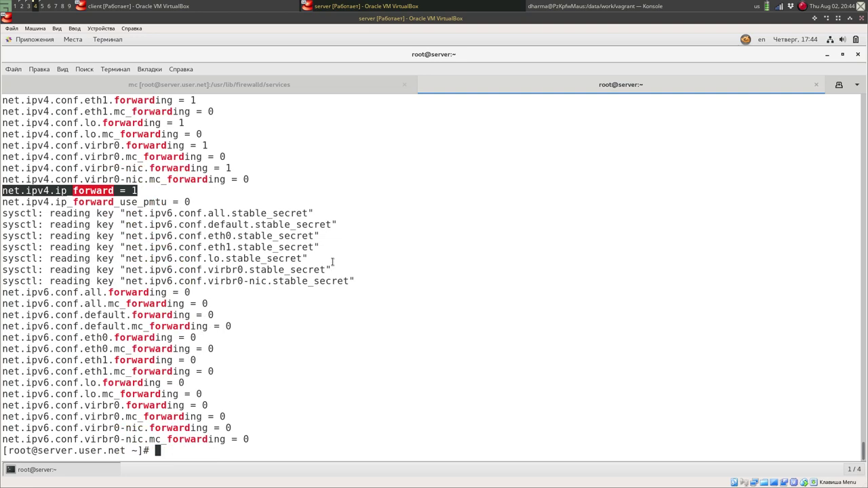
left_click(206, 86)
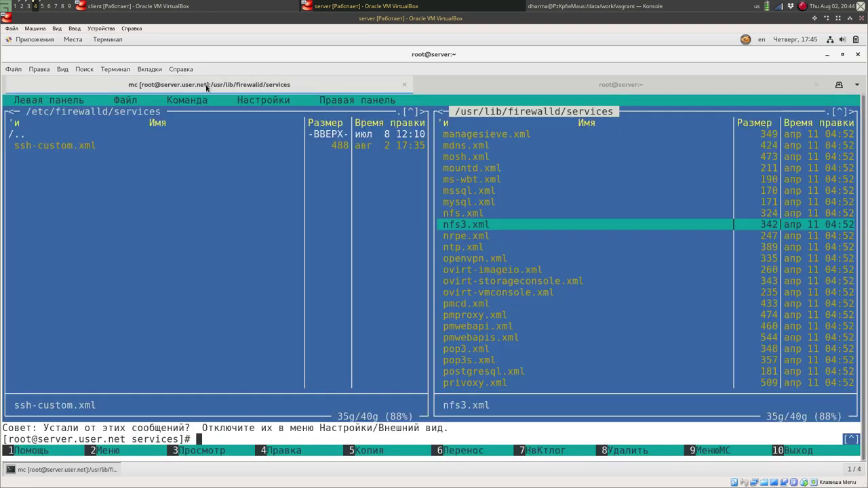
Navigate Midnight Commander up to /etc and view sysctl.conf for forwarding settings.
key("Tab")
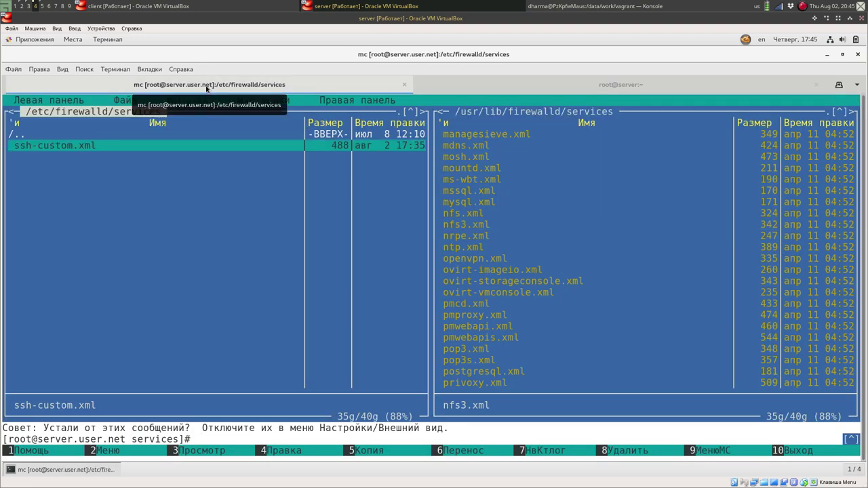
key("Up")
key("Return")
key("Up")
key("Up")
key("Up")
key("Up")
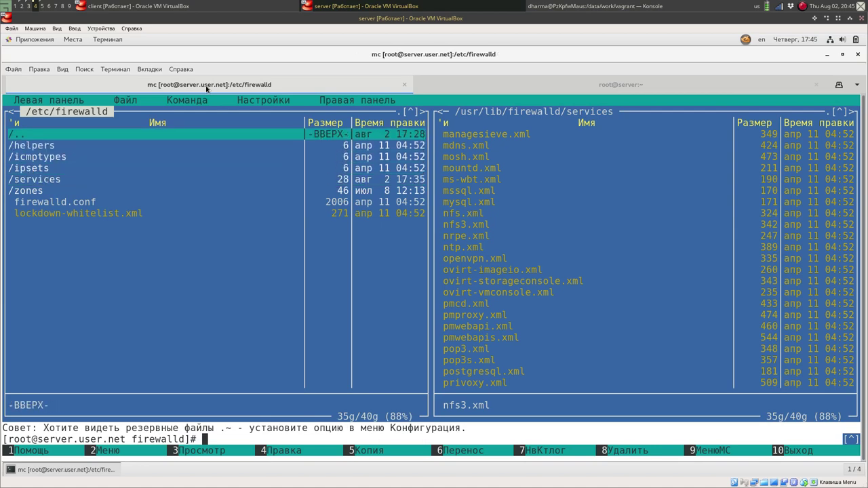
key("Return")
key("ctrl+s")
type("sys")
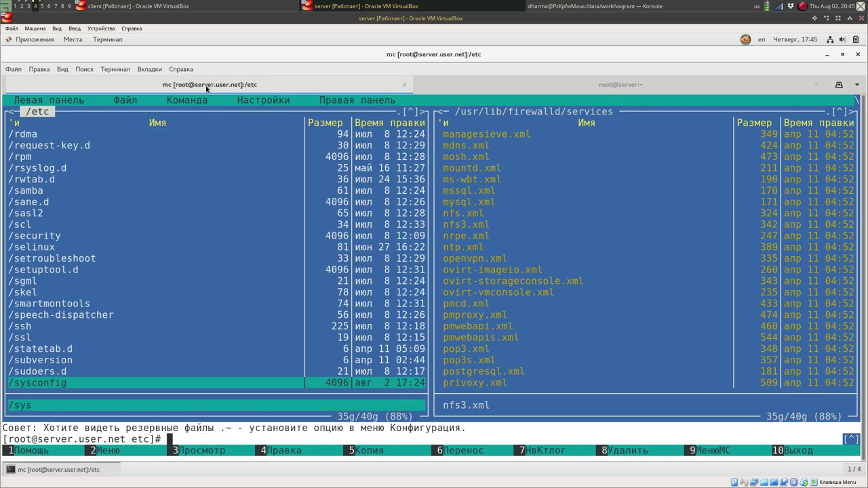
key("Down")
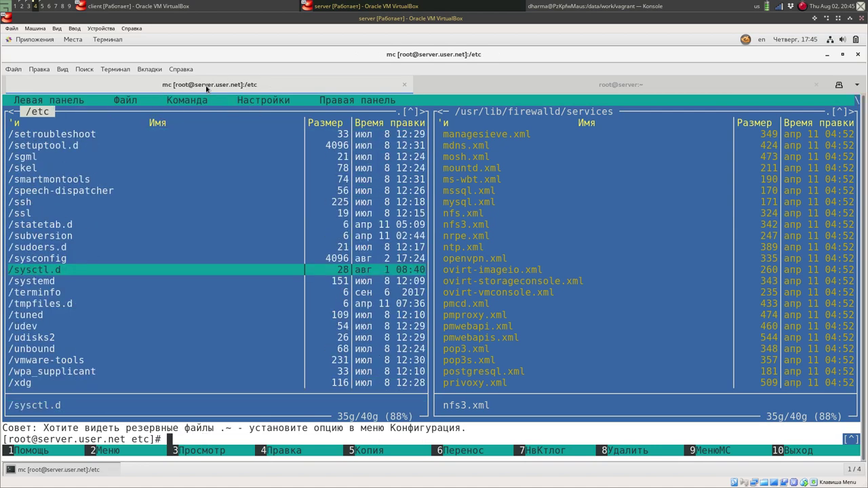
key("Down")
key("ctrl+s")
type("sys")
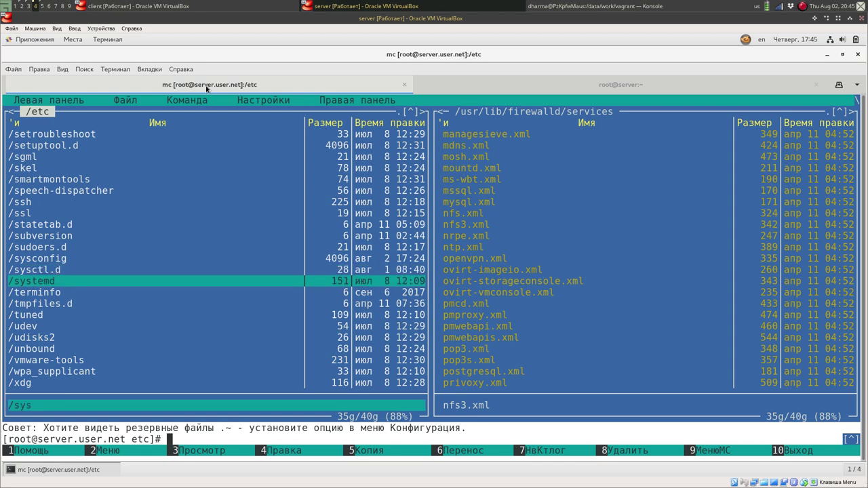
type("ct")
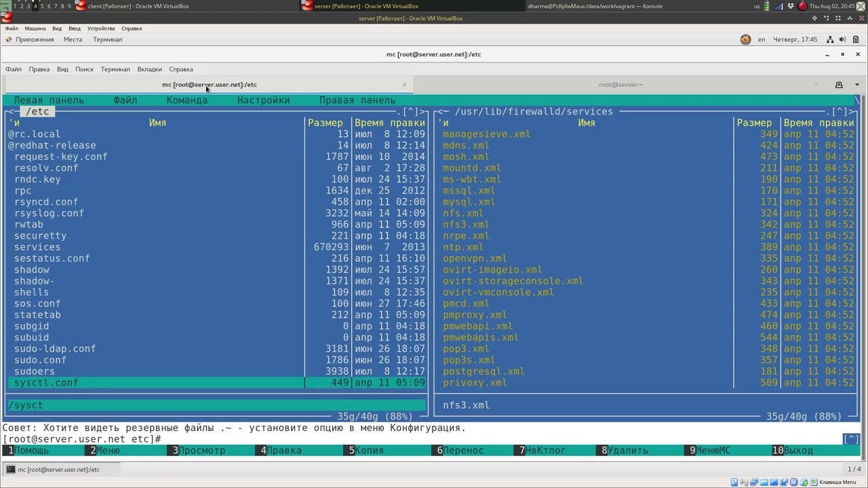
key("F4")
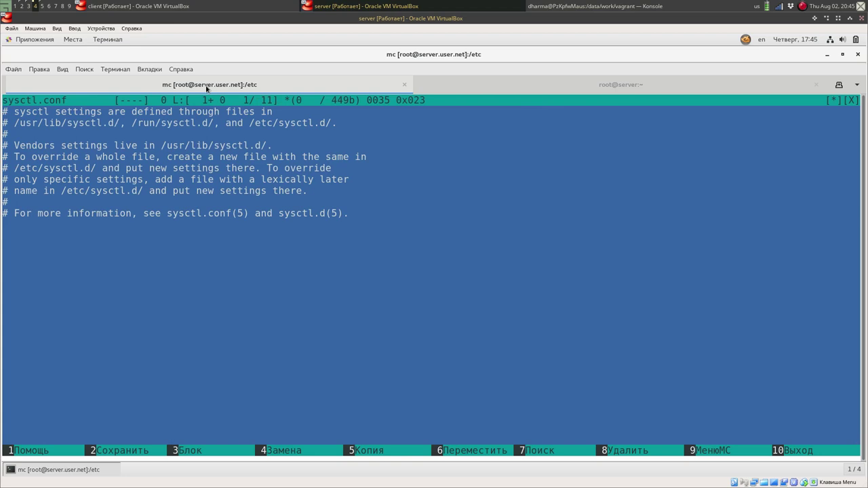
key("Down")
key("Down")
key("Down")
key("Down")
key("Down")
key("Down")
key("Down")
key("Down")
key("Down")
key("Down")
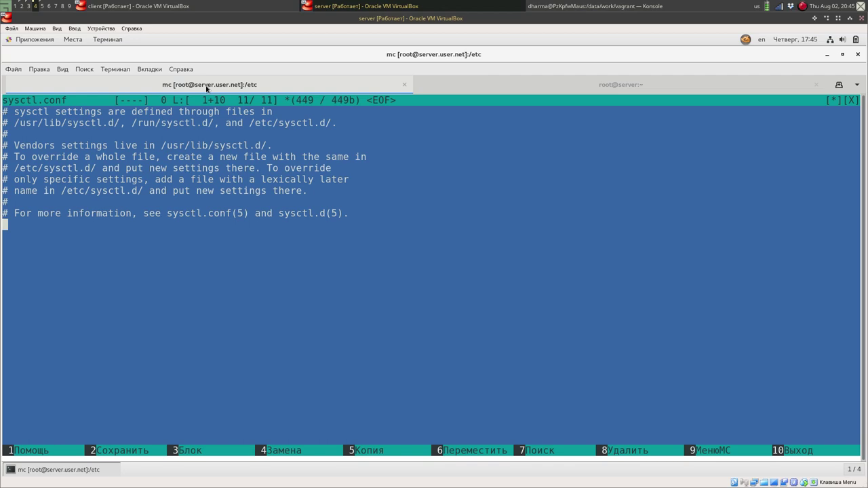
key("F10")
Enter /etc/sysctl.d and view 99-sysctl.conf, then return to the shell tab.
key("Up")
key("Up")
key("Up")
key("Up")
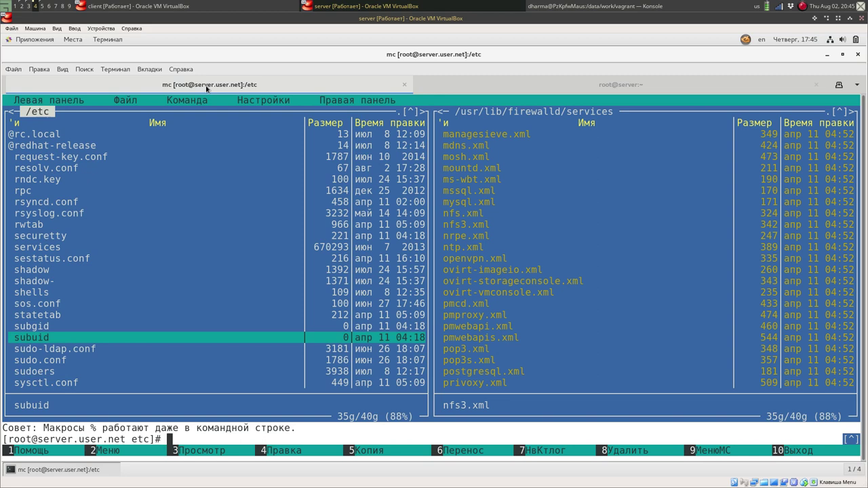
key("Home")
key("ctrl+s")
type("s")
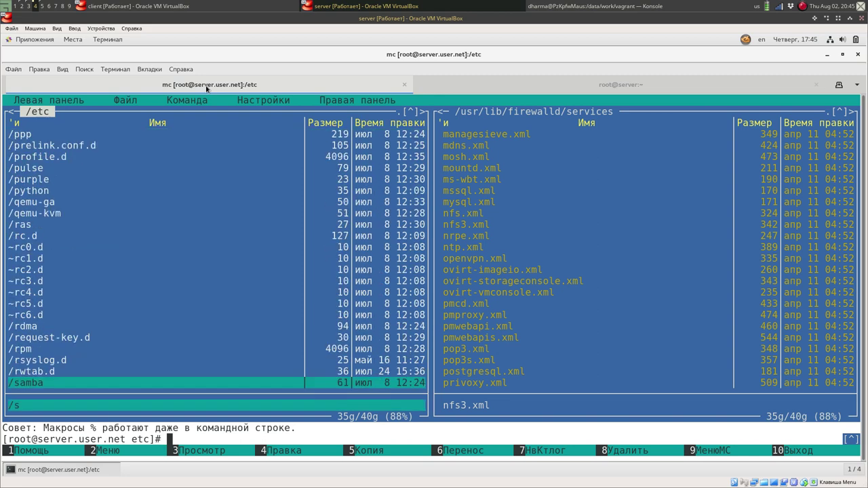
type("ysctl.d")
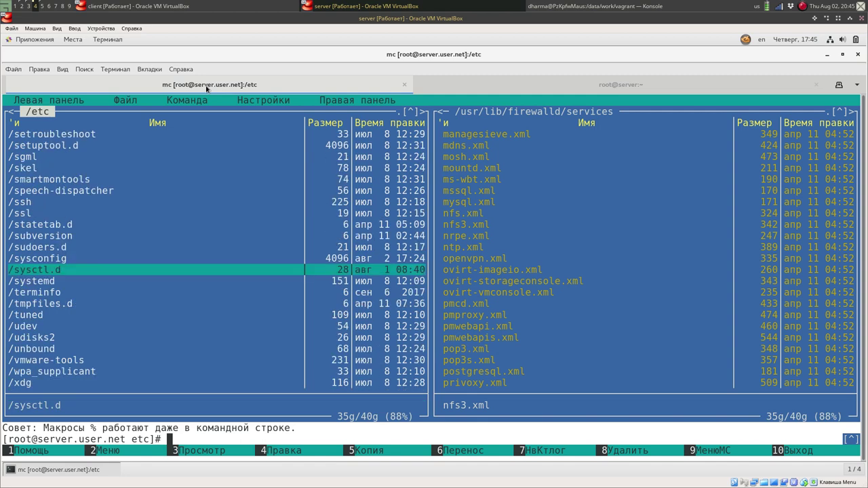
key("Return")
key("Down")
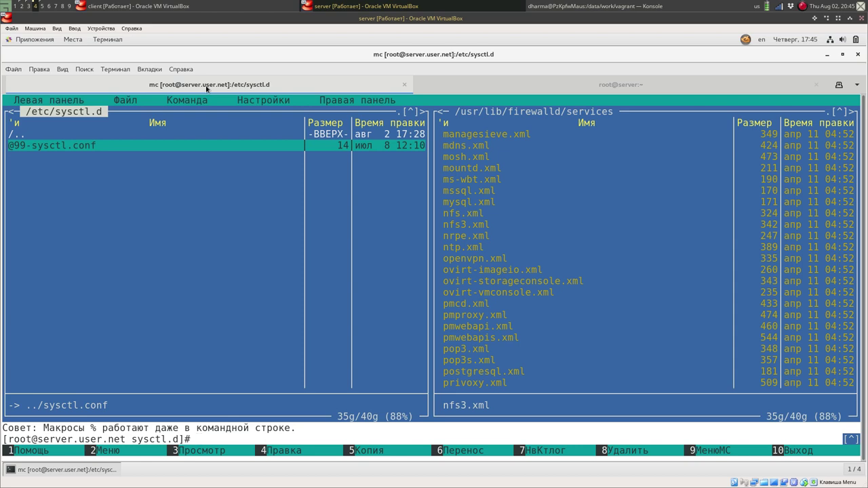
key("F4")
key("F10")
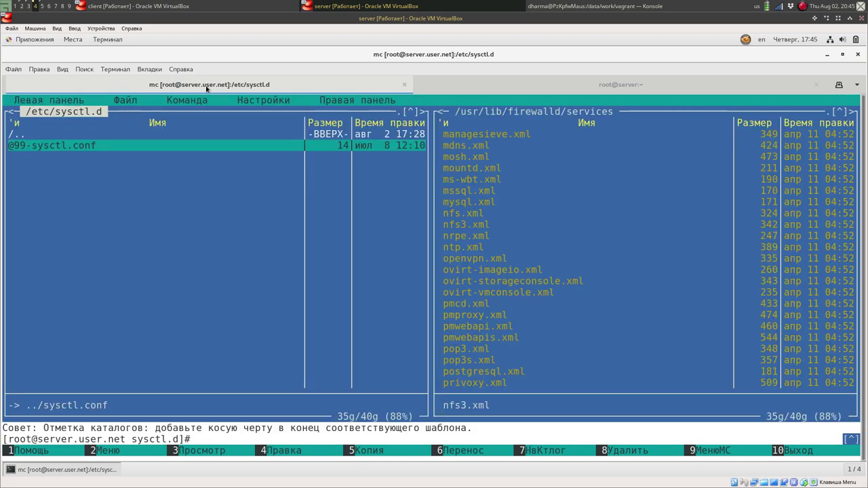
left_click(447, 83)
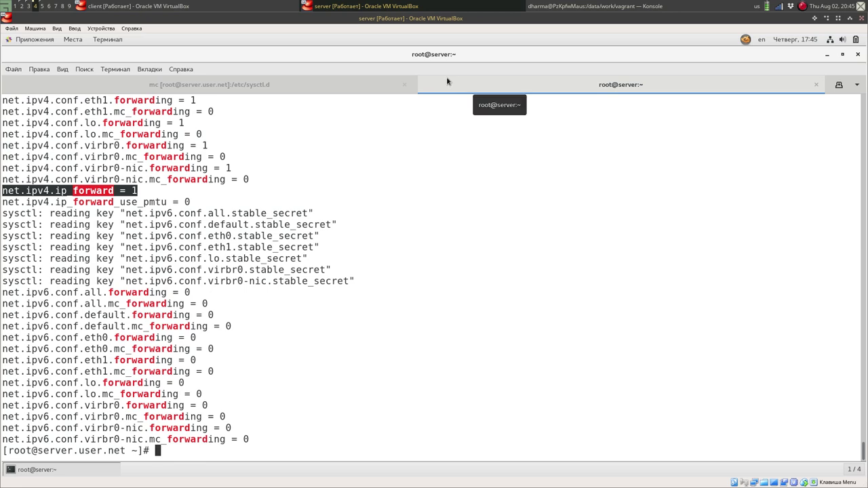
Write "net.ipv4.ip_forward = 1" into /etc/sysctl.d/90-forward.conf using echo.
type("ec")
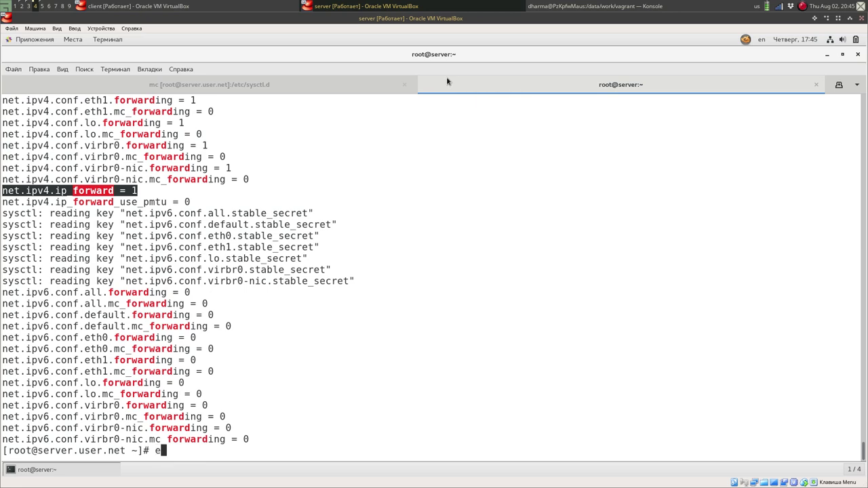
type("ho \"")
middle_click(411, 240)
scroll(411, 239, "up", 1)
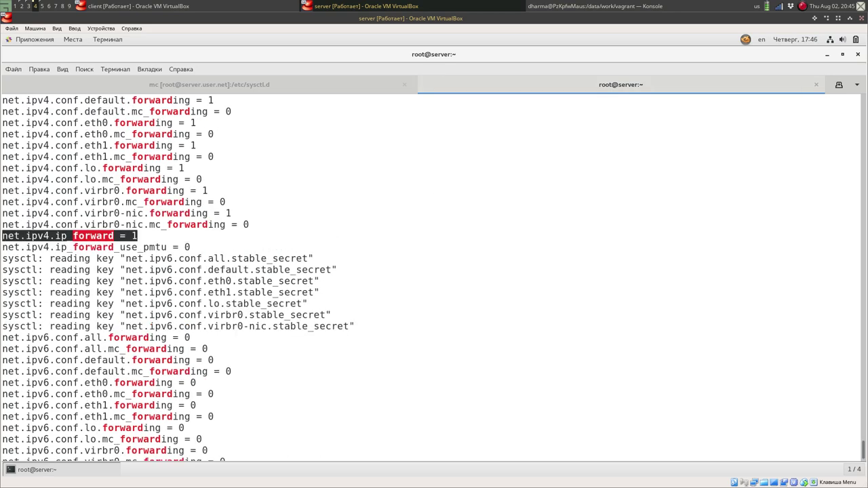
scroll(411, 240, "down", 1)
type("\" > /etc/")
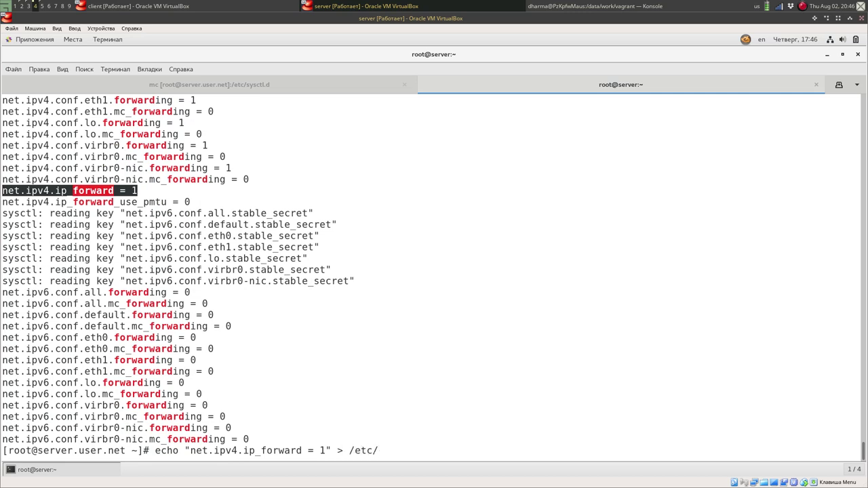
type("sys")
key("Tab")
key("Tab")
type("c")
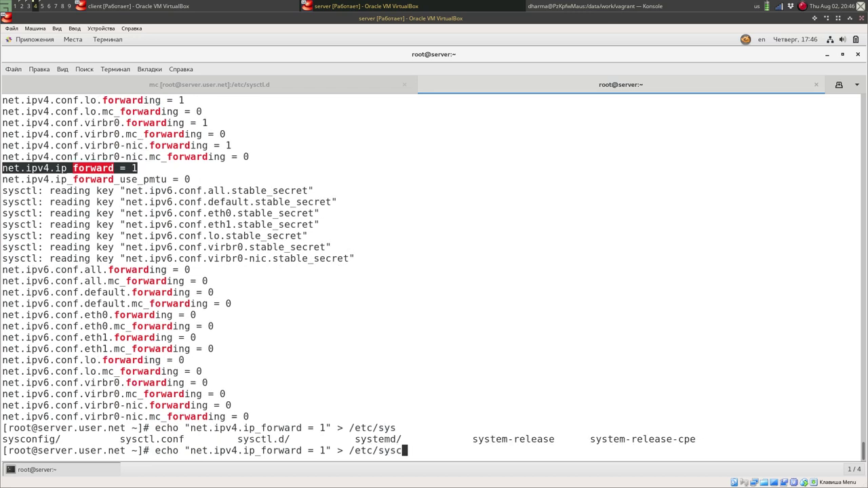
key("Tab")
key("Tab")
type("tl.d/")
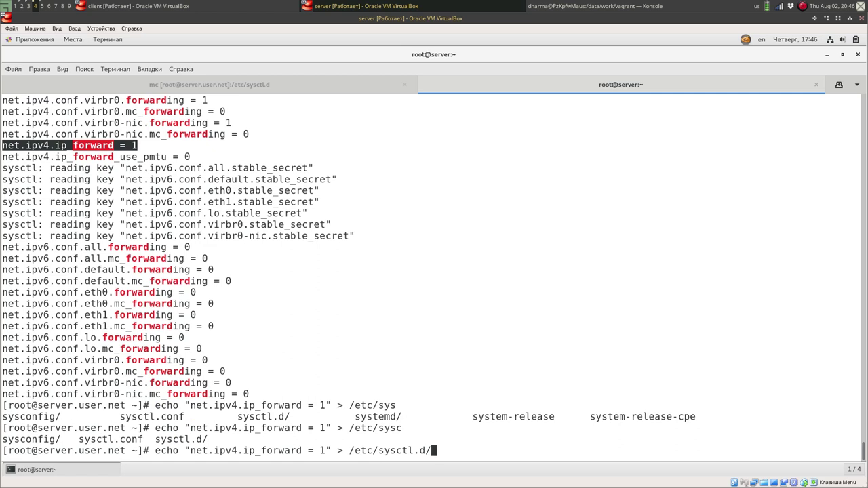
type("90-for")
type("ward.co")
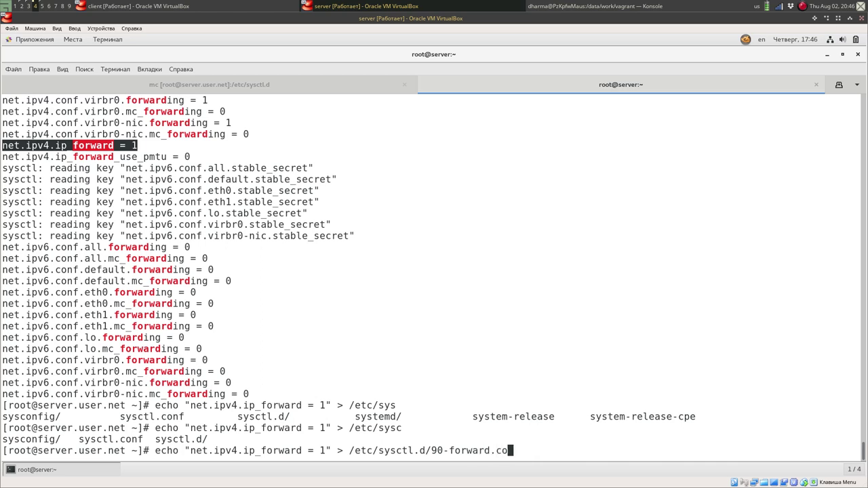
type("nf")
key("Return")
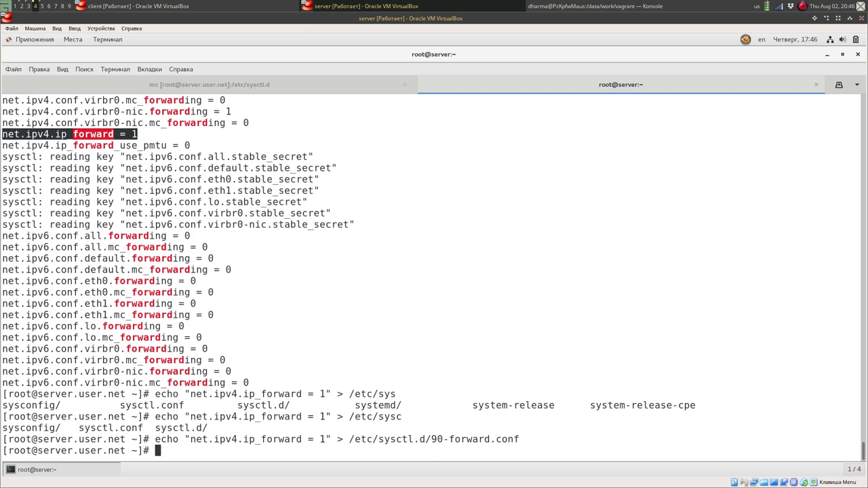
left_click(258, 85)
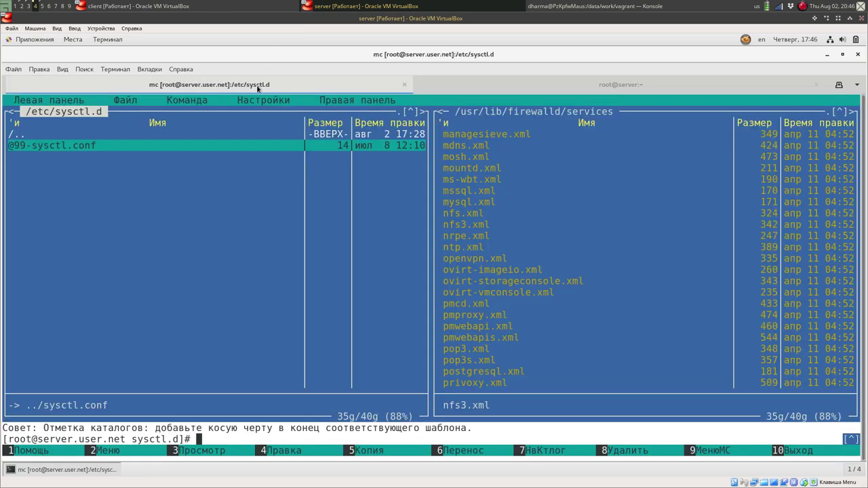
key("Up")
key("Return")
key("Return")
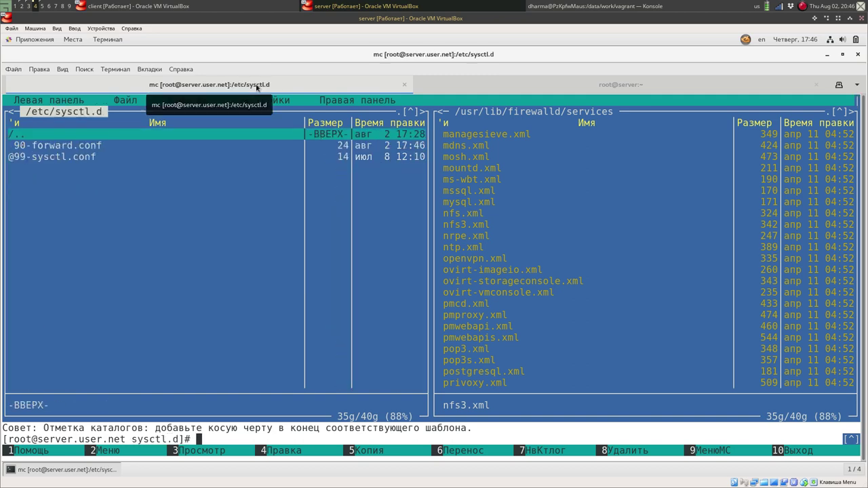
key("Down")
key("F4")
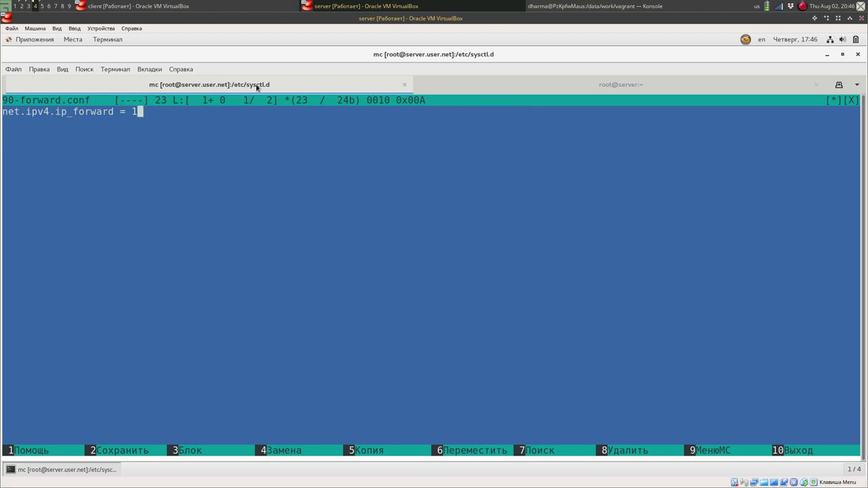
key("F10")
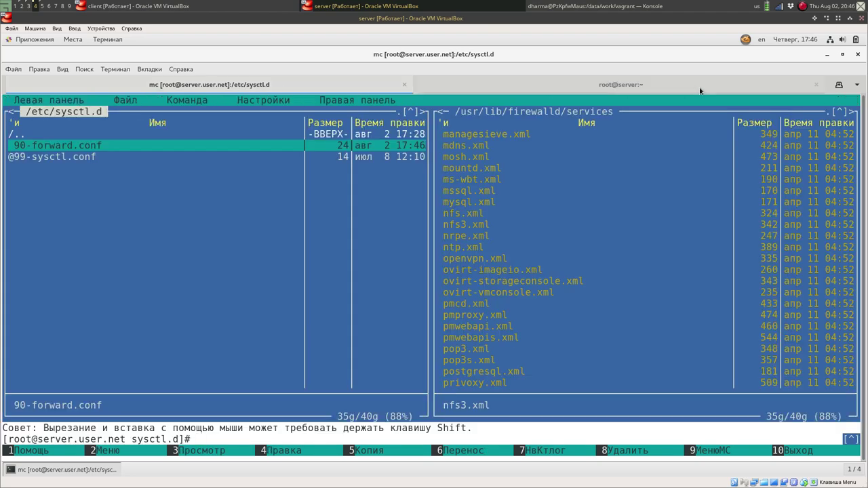
left_click(685, 89)
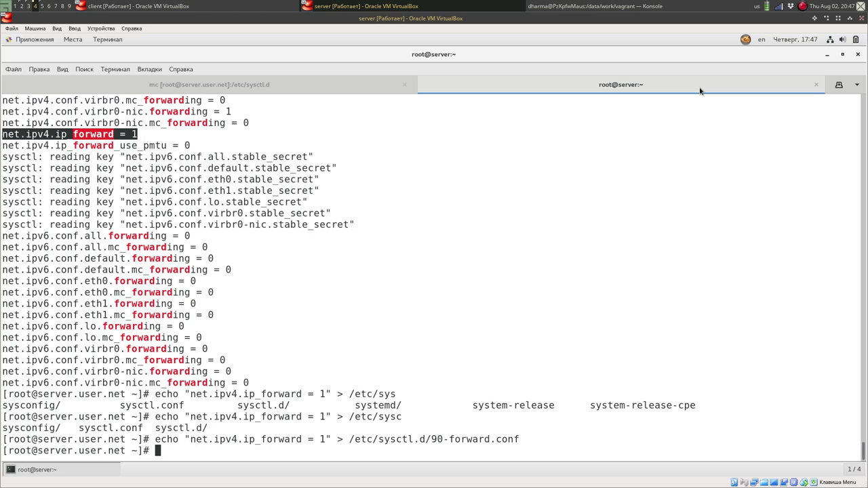
Load /etc/sysctl.d/90-forward.conf with sysctl -p to apply net.ipv4.ip_forward = 1.
type("syste")
key("BackSpace")
key("BackSpace")
type("ctl -p /etc/")
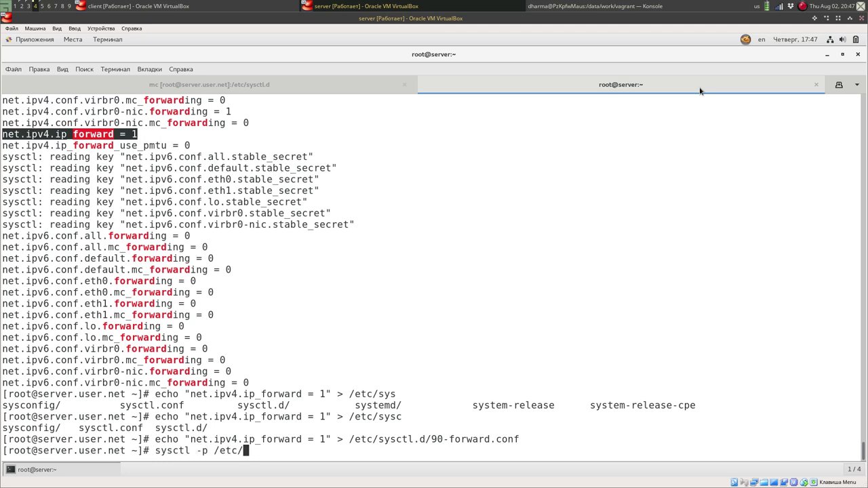
type("sysctl.d/90")
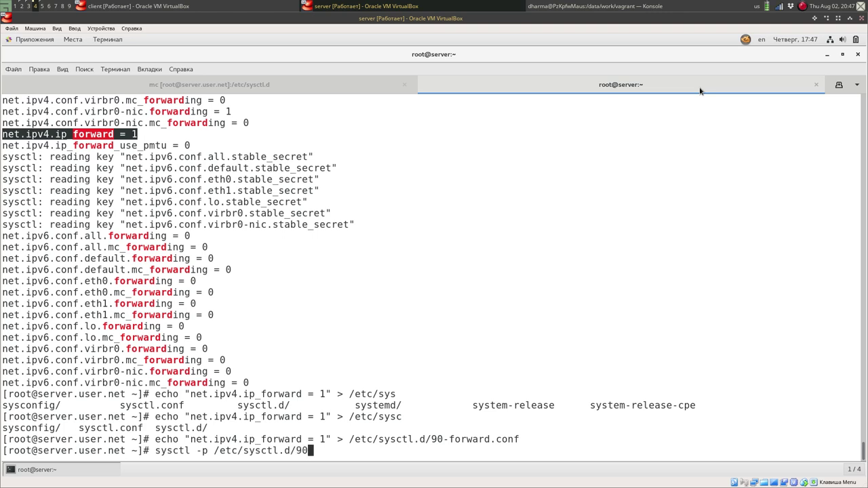
key("Tab")
key("Return")
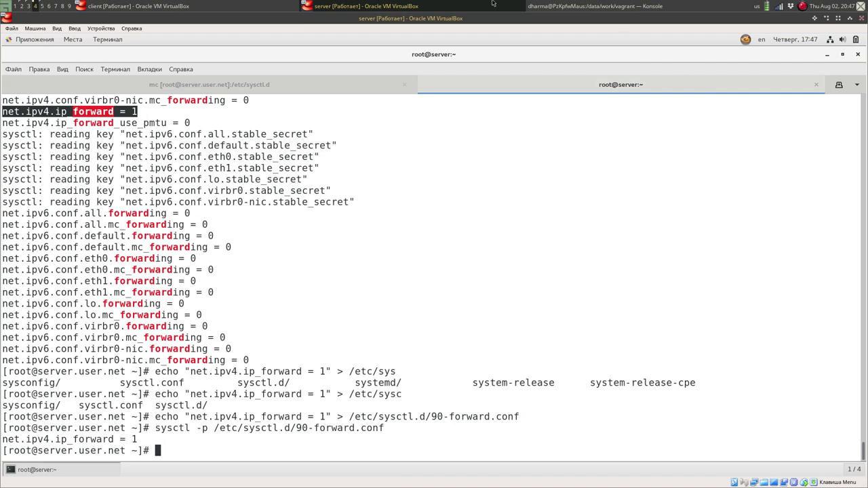
Ping server.user.net from the client VM and confirm it answers.
left_click(188, 4)
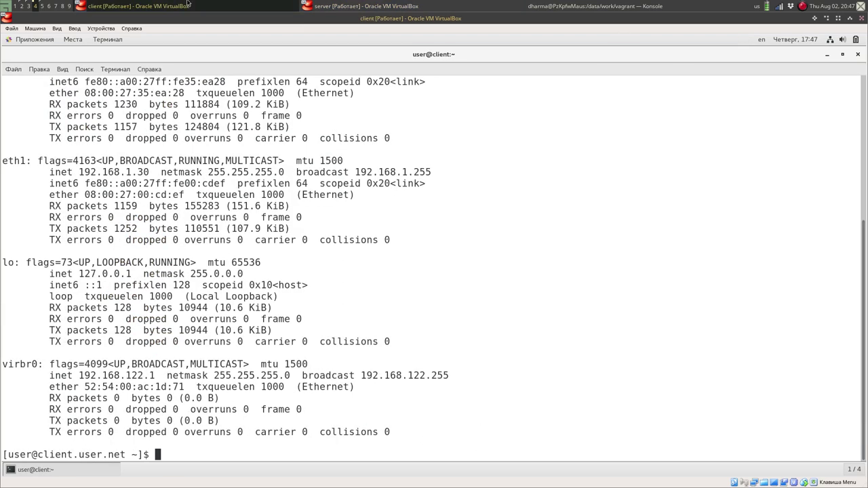
key("Return")
key("Return")
type("ping ")
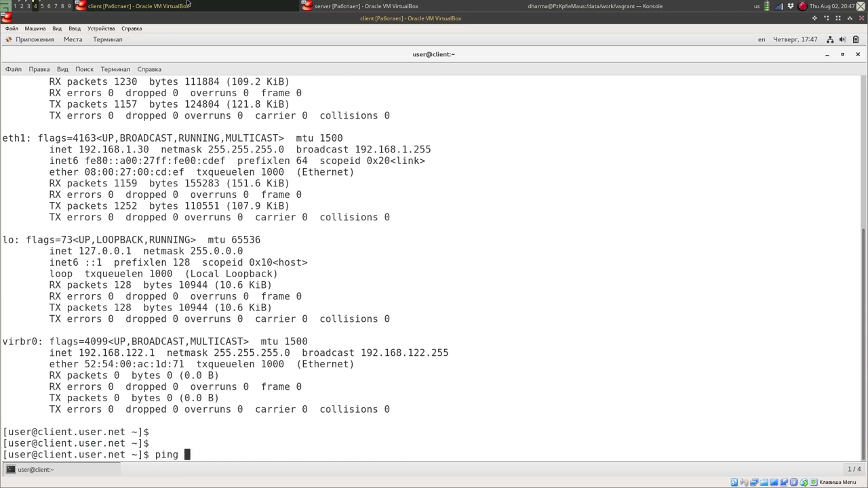
type("server.user.net")
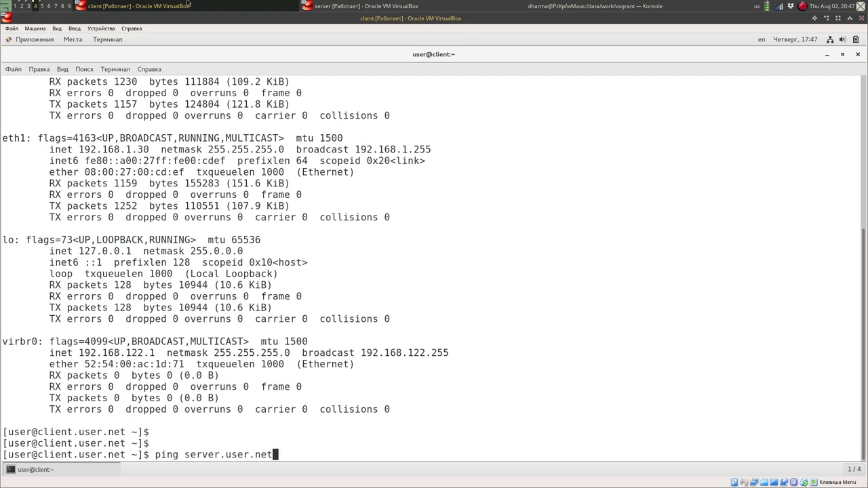
key("Return")
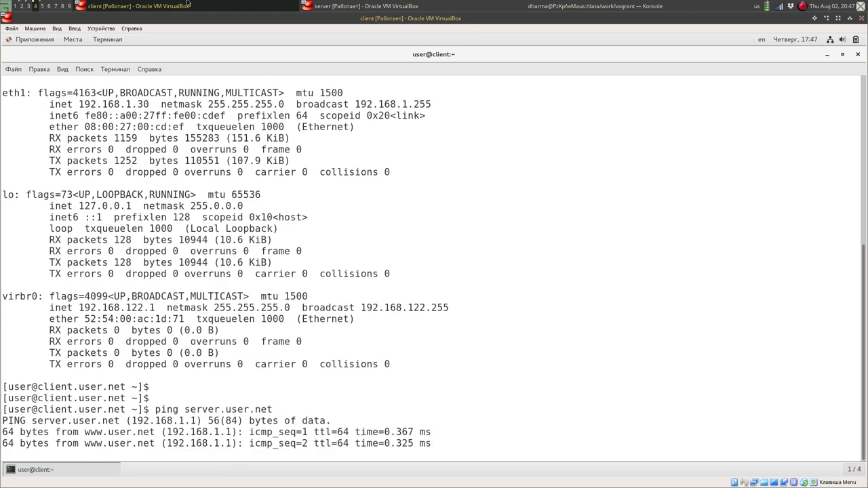
key("ctrl+c")
key("Up")
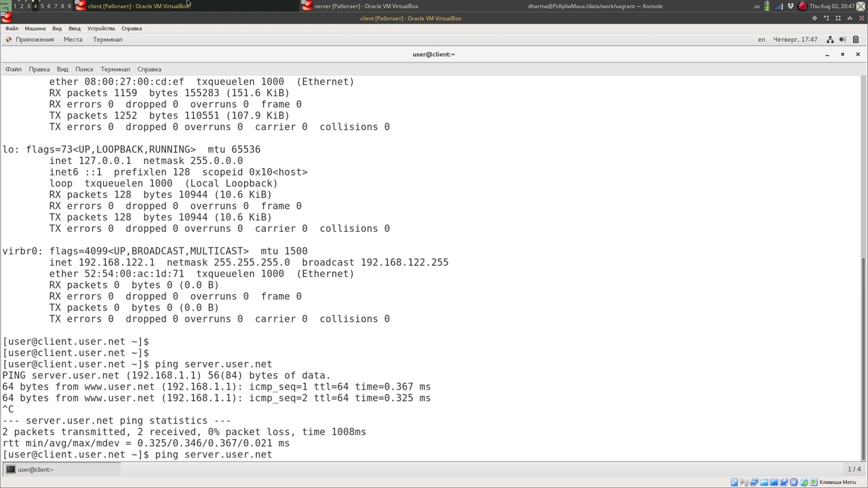
key("BackSpace")
key("BackSpace")
key("BackSpace")
key("BackSpace")
key("BackSpace")
key("BackSpace")
key("BackSpace")
key("BackSpace")
key("BackSpace")
key("BackSpace")
key("BackSpace")
key("BackSpace")
key("BackSpace")
key("BackSpace")
key("BackSpace")
type("www.ya")
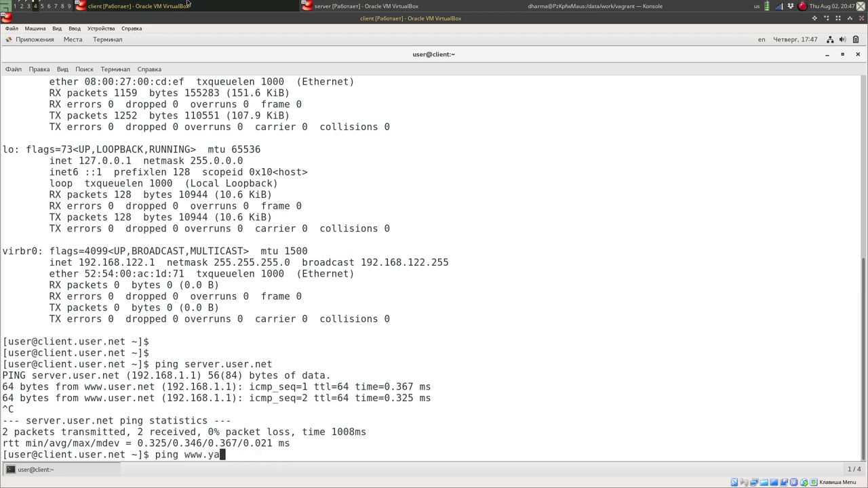
type("ndex.ru")
key("Return")
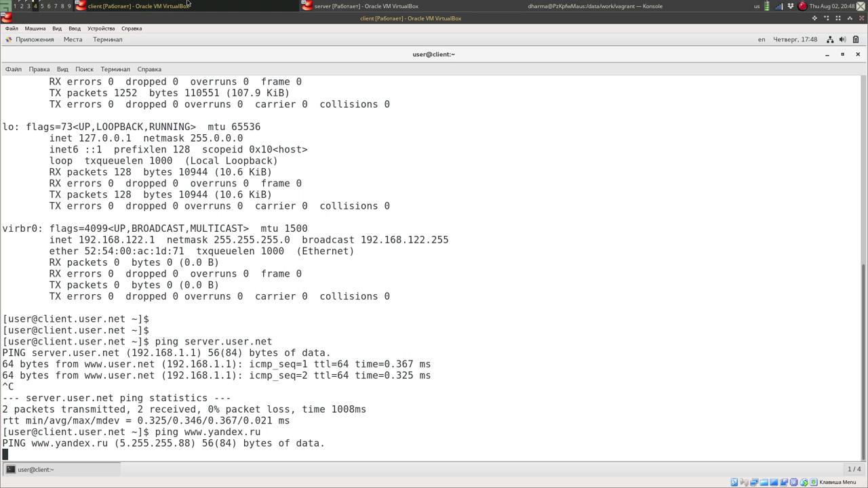
key("ctrl+c")
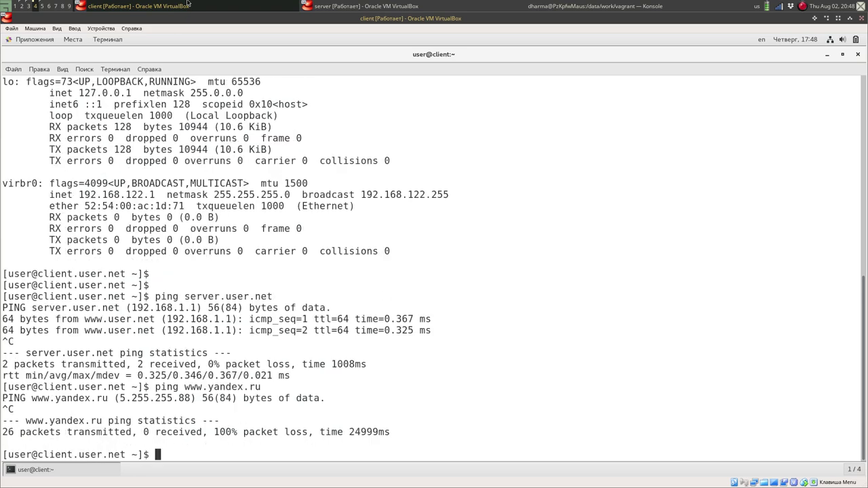
left_click(355, 3)
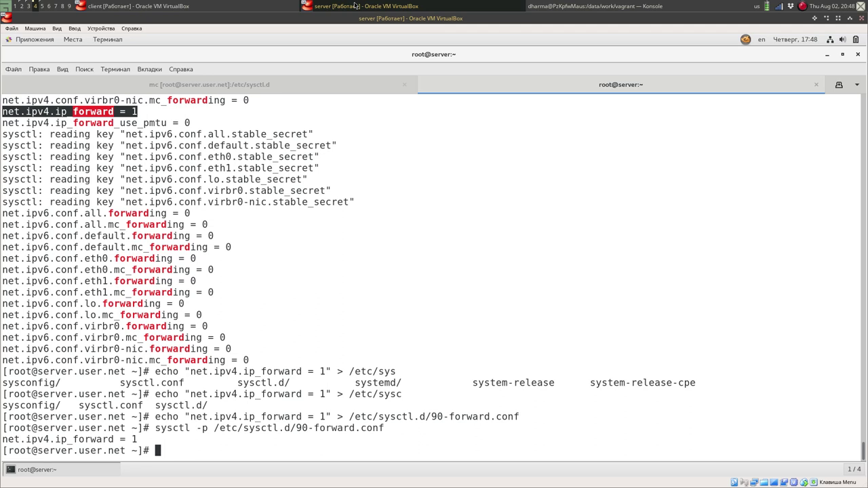
List the firewalld zones with firewall-cmd --get-zones, then type iptables -L.
type("firewall-cmd --det")
key("BackSpace")
key("BackSpace")
key("BackSpace")
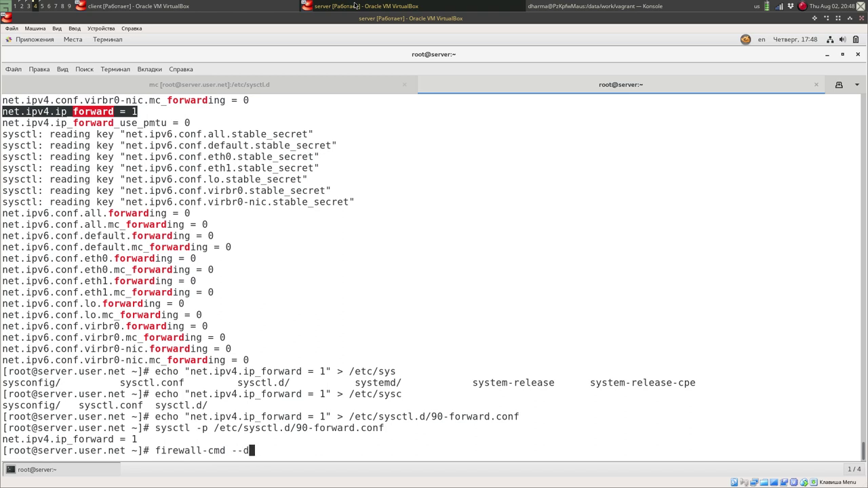
type("get-s")
key("Tab")
key("Tab")
key("BackSpace")
type("zone")
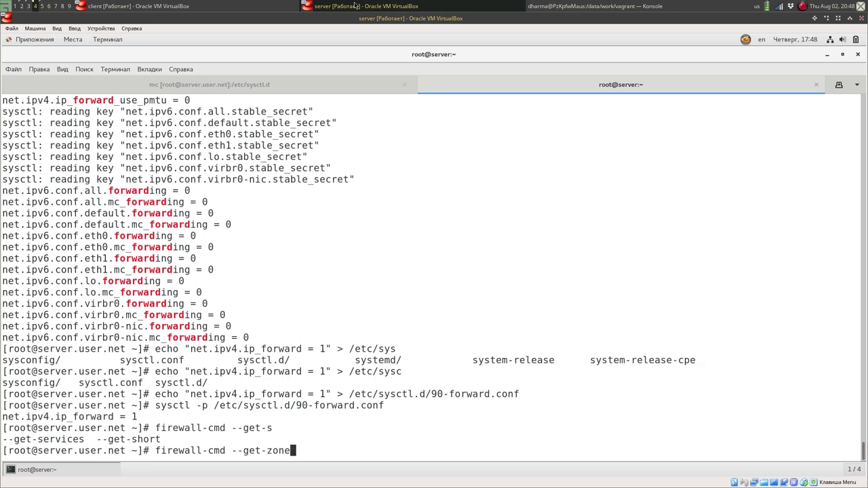
key("Tab")
key("Tab")
key("Tab")
key("Tab")
type("s")
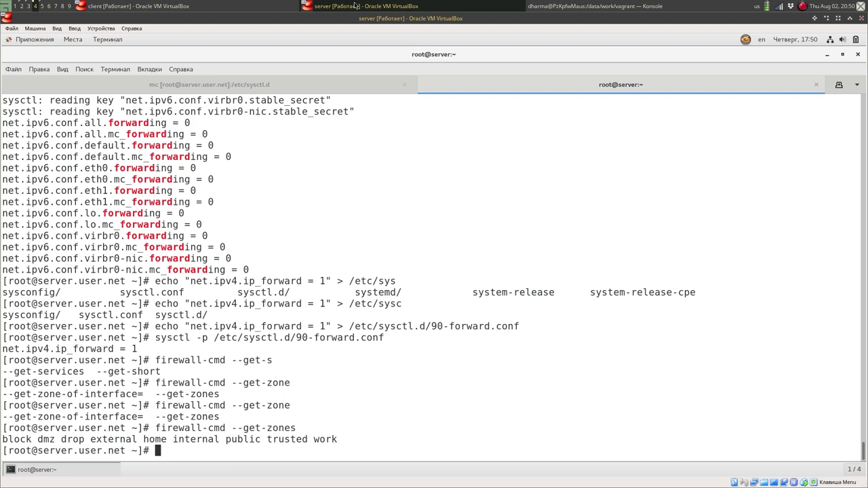
type("iptables -L")
Run iptables -L to show the chains, with IN_public_allow accepting ssh, domain, bootps, http, https.
key("Return")
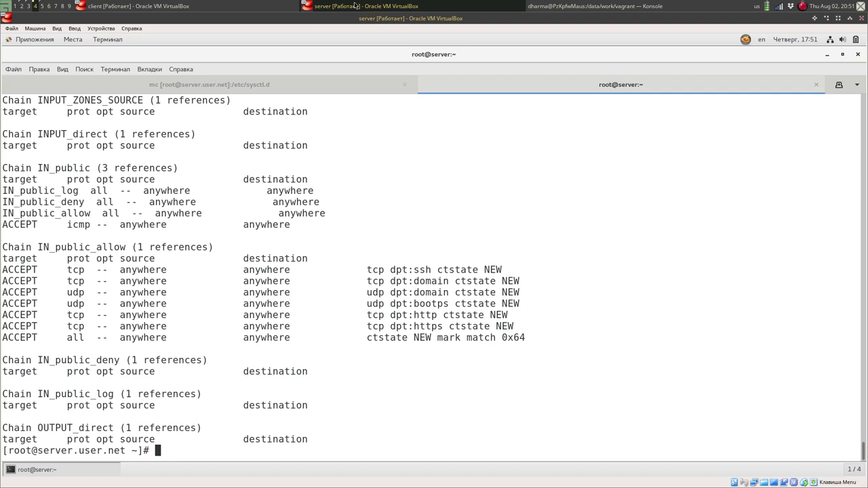
type("firewall-cmd ")
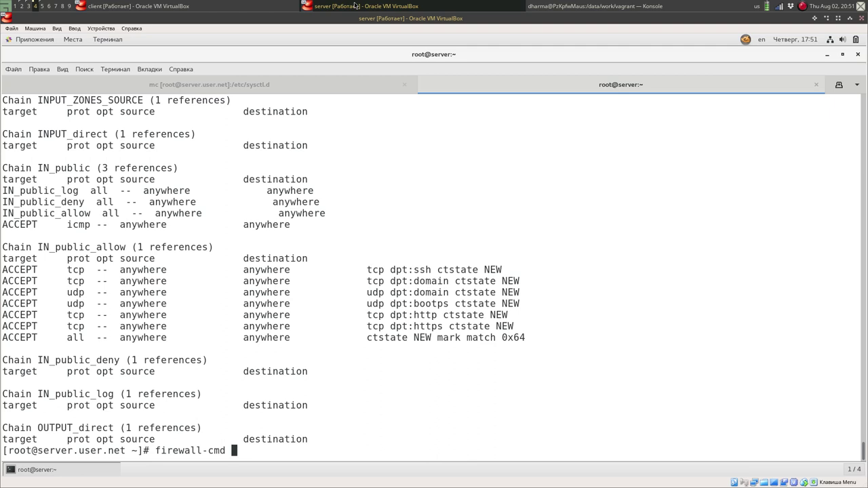
type("--add")
type("-re")
Enter a --add-rich-rule masquerading ipv4 source 192.168.0.0/16, which fails on quoting.
key("BackSpace")
type("i")
key("Tab")
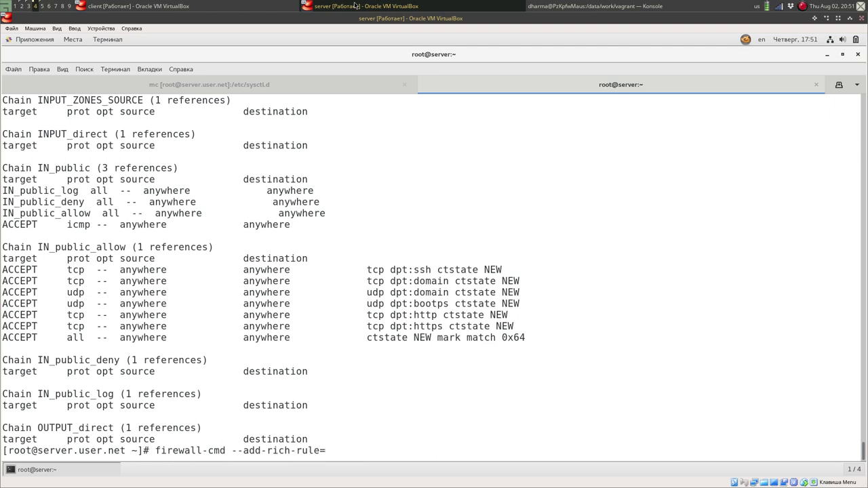
type("''rule family=ipv")
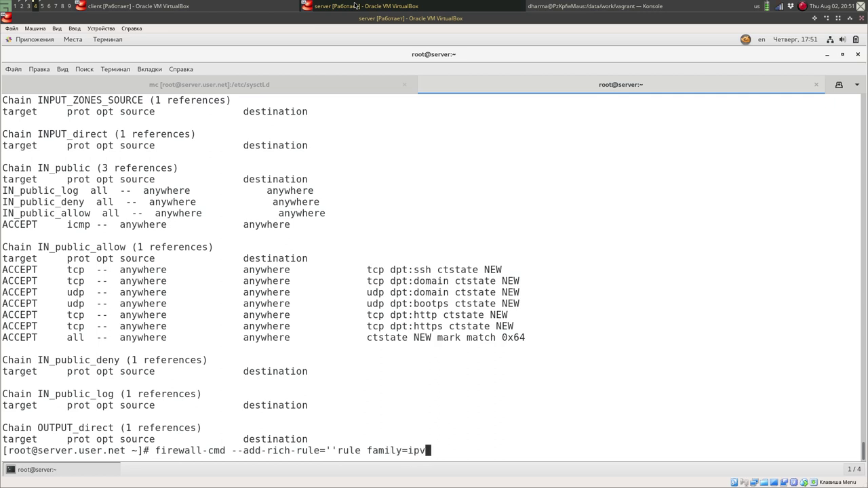
type("4 source address")
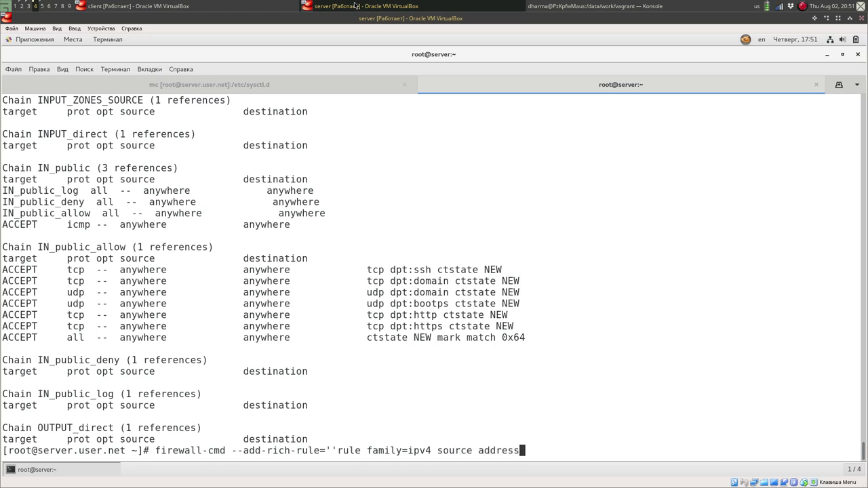
type("=192.168.0.0/16 ")
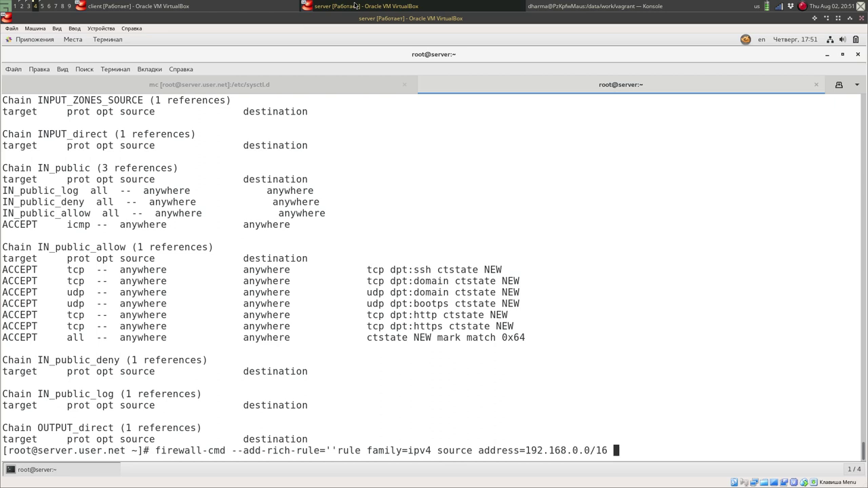
type("masquerade")
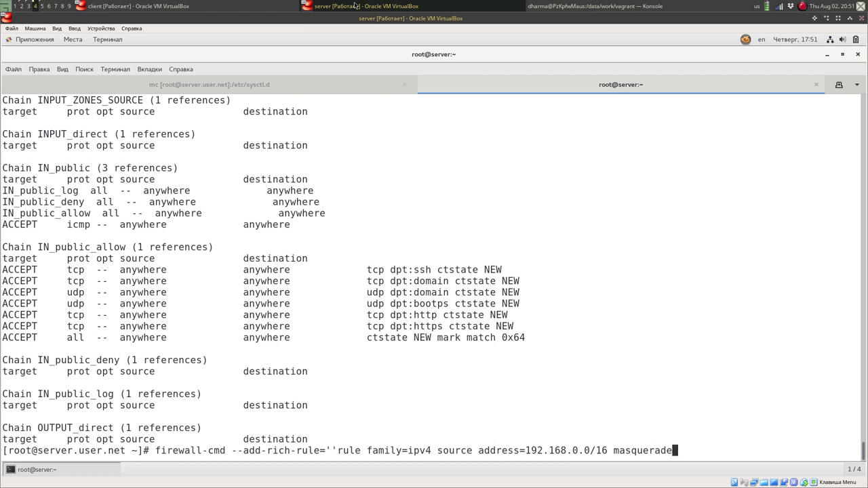
key("Return")
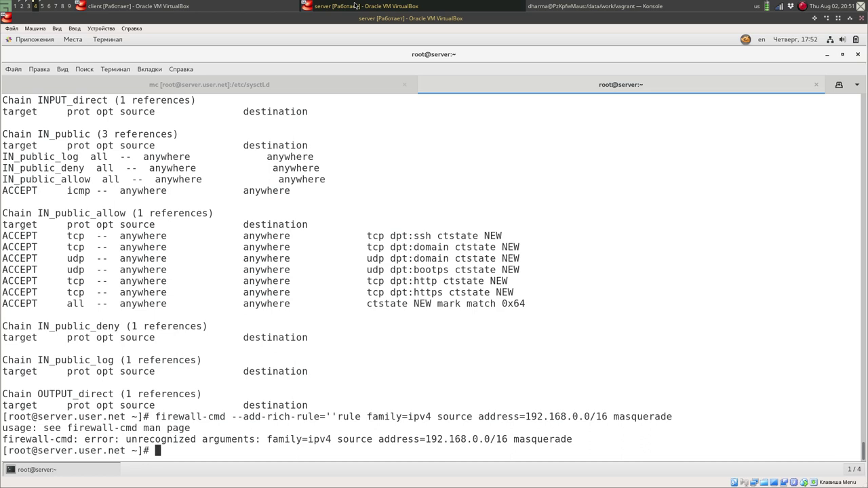
Fix the quotes in the recalled rich-rule command and rerun it successfully.
key("Up")
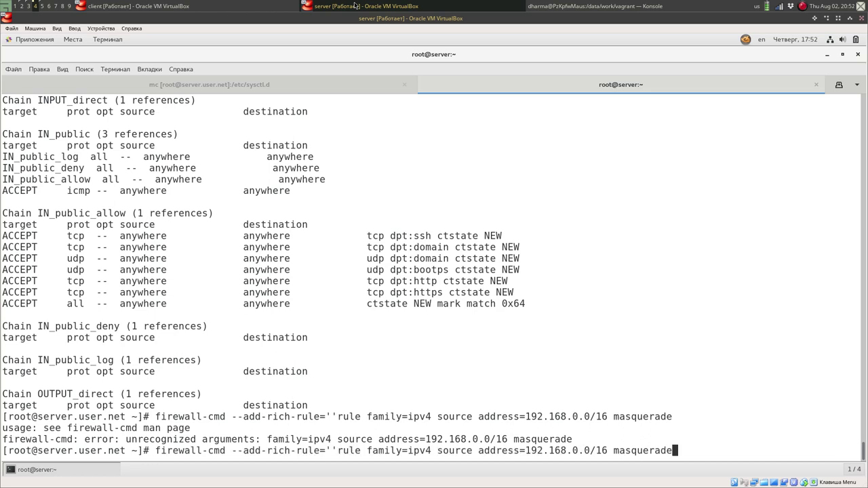
key("Home")
key("Right")
key("Right")
key("Right")
key("Right")
key("Right")
key("Right")
key("Right")
key("Right")
key("Right")
key("Right")
key("Right")
key("Right")
key("Right")
key("Right")
key("Right")
key("Right")
key("Right")
key("Right")
key("Right")
key("Right")
key("BackSpace")
key("End")
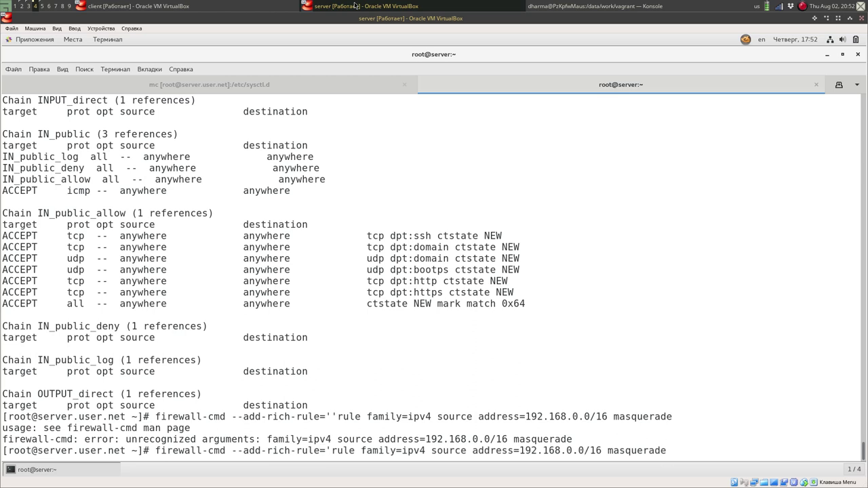
type("'")
key("Return")
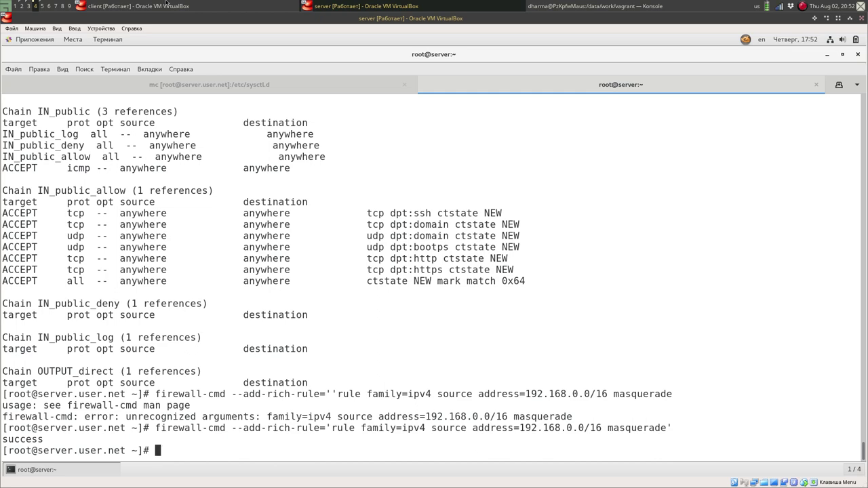
left_click(165, 4)
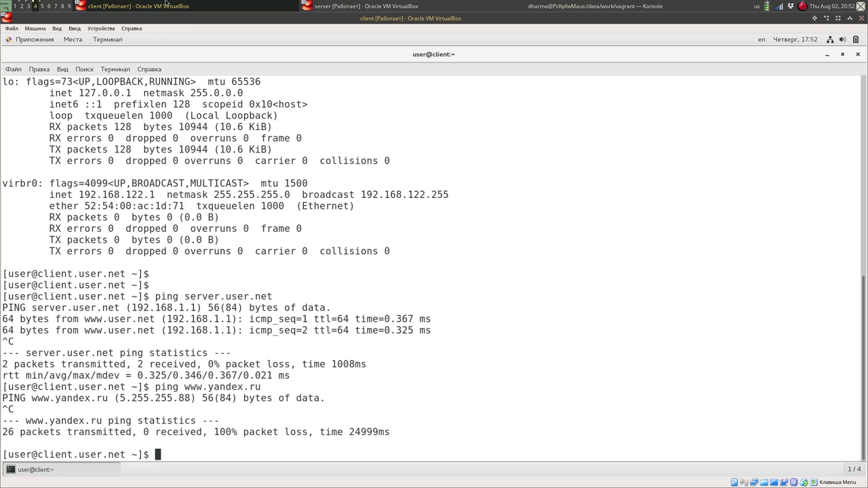
key("Up")
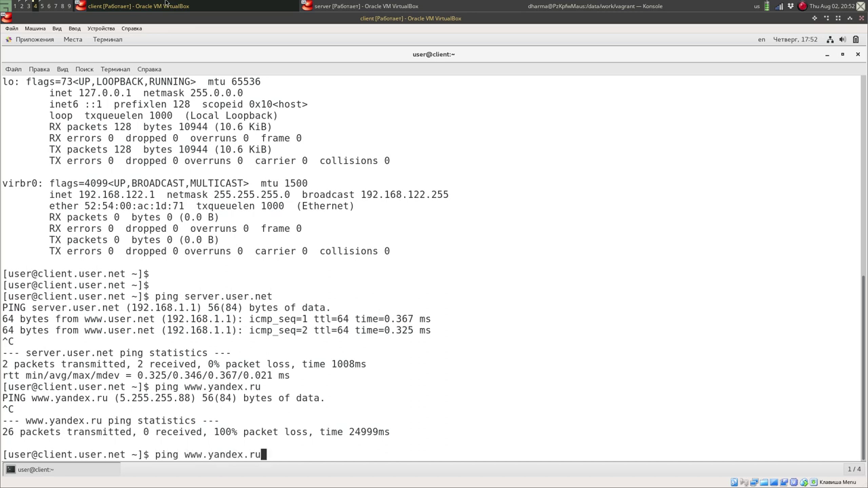
key("Return")
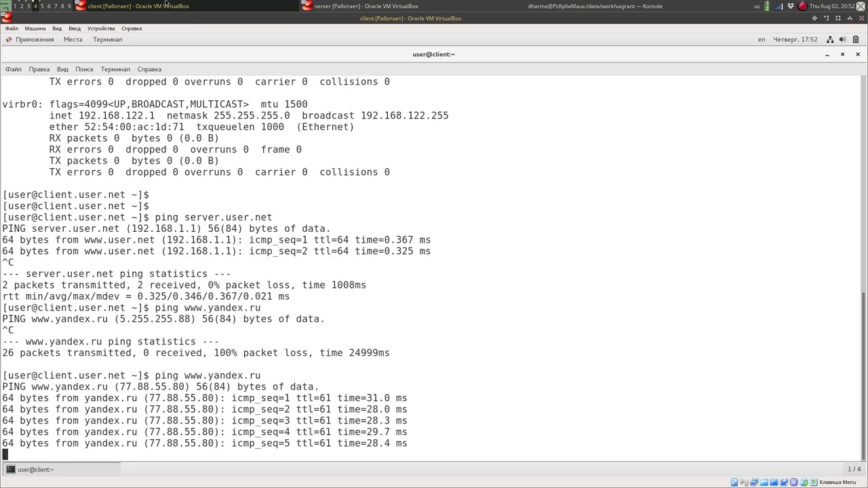
key("ctrl+c")
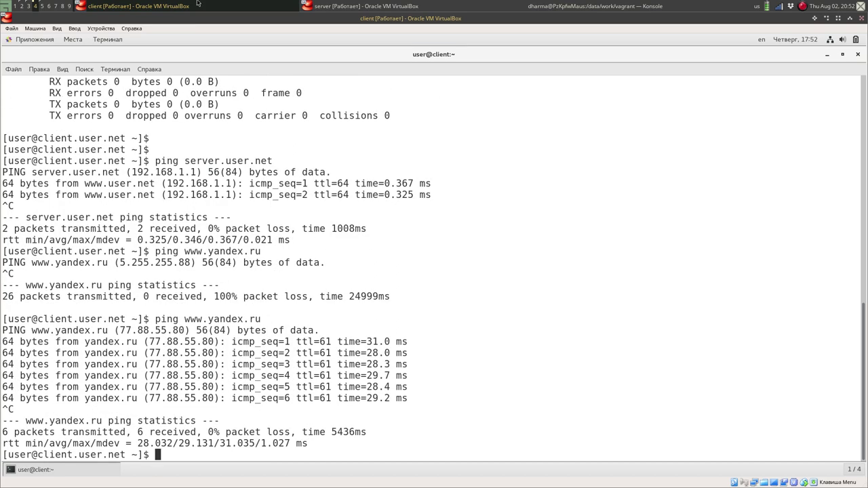
left_click(380, 6)
Rerun the 192.168.0.0/16 masquerade rich-rule command with --permanent appended.
key("Up")
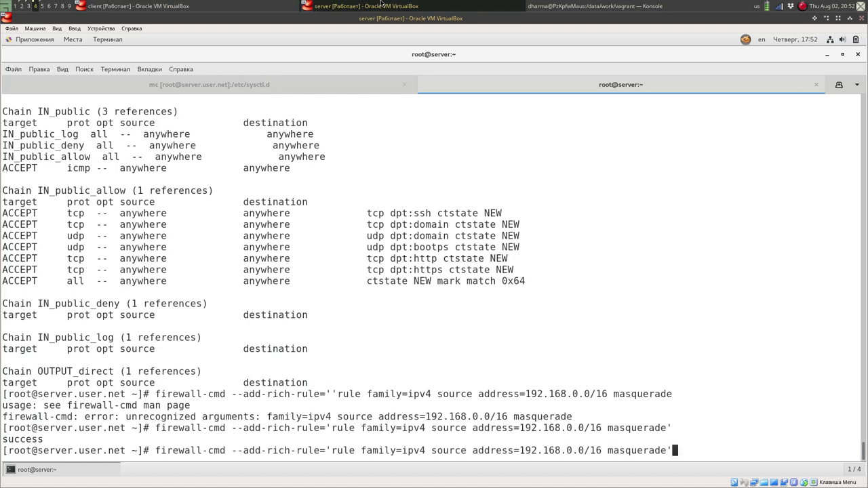
type("--permanent")
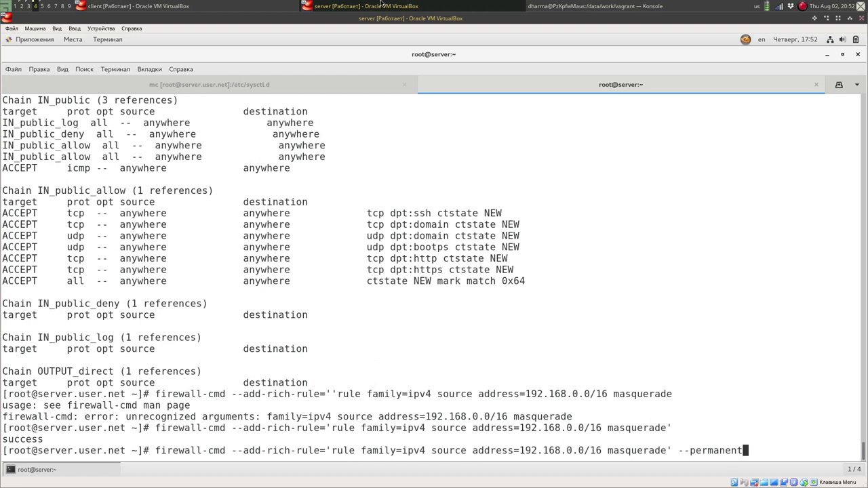
key("Return")
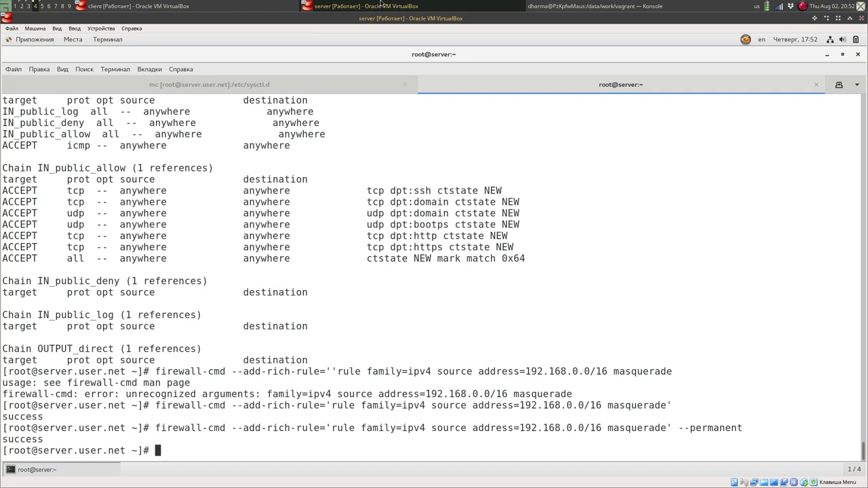
Open /vagrant/provision/server/firewall.sh in mc's editor to view its masquerade and reload commands.
left_click(175, 88)
type("cd /vagrant")
key("Return")
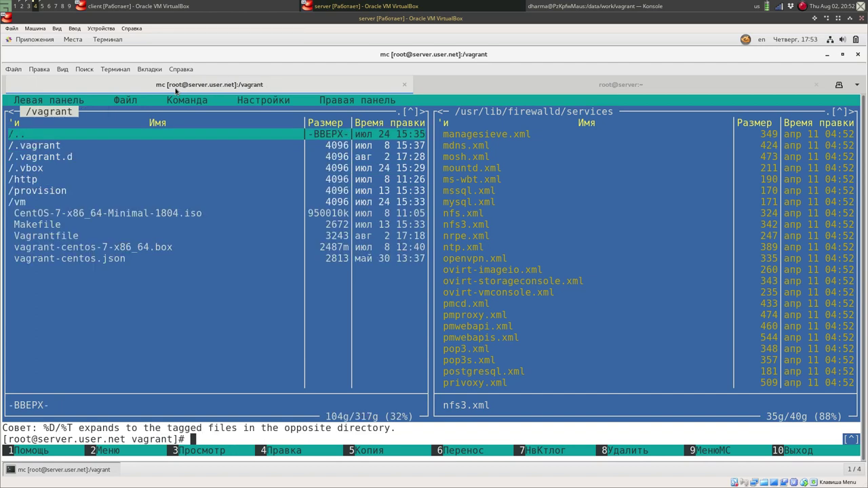
key("Down")
key("Down")
key("Down")
key("Down")
key("Down")
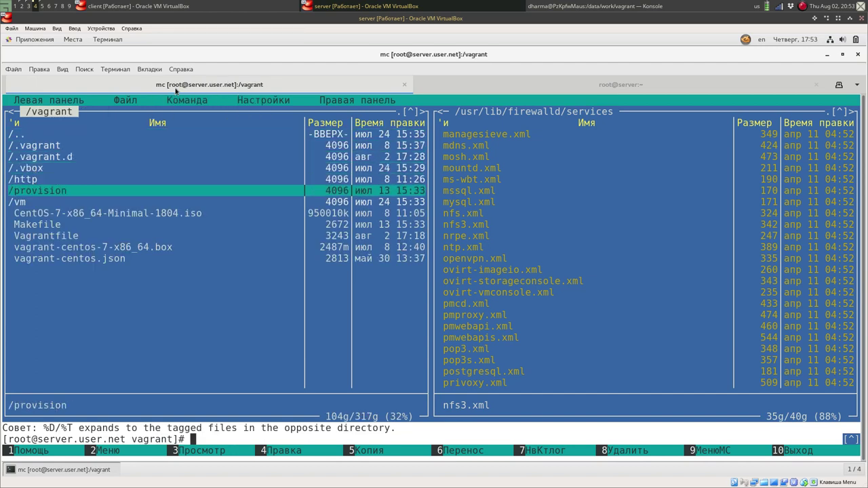
key("Return")
key("Down")
key("Down")
key("Down")
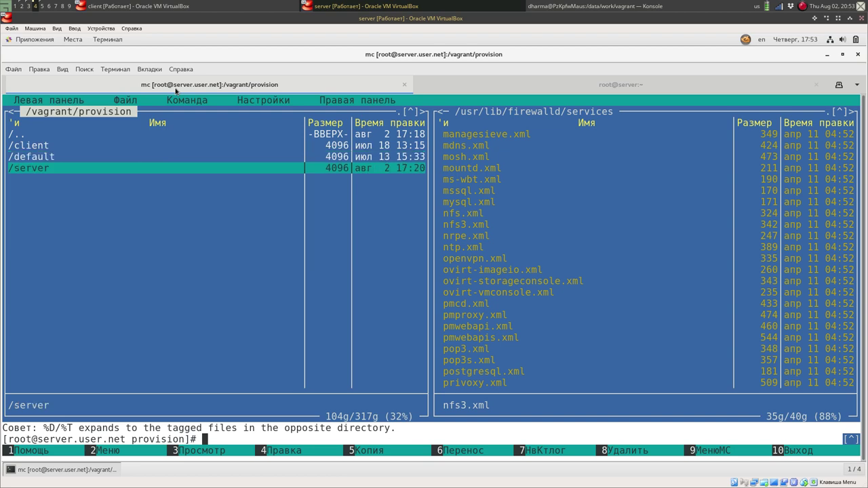
key("Return")
key("Down")
key("Down")
key("Down")
key("Down")
key("Down")
key("Down")
key("Down")
key("Down")
key("Down")
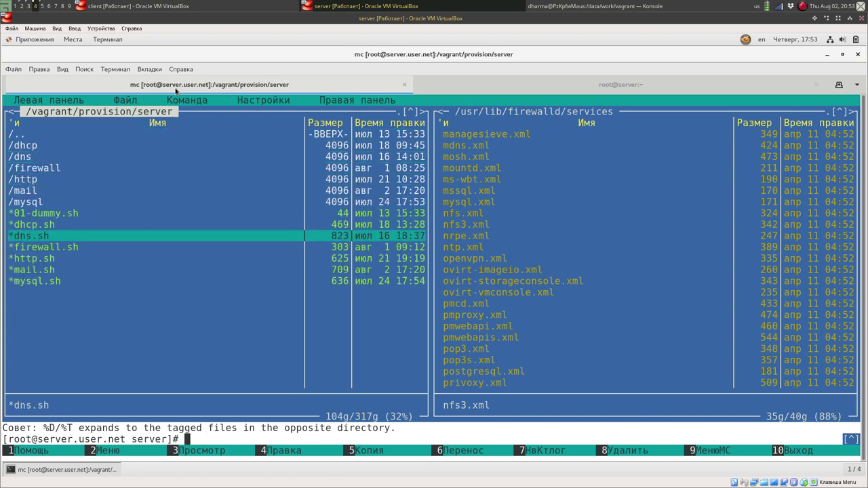
key("Down")
key("F4")
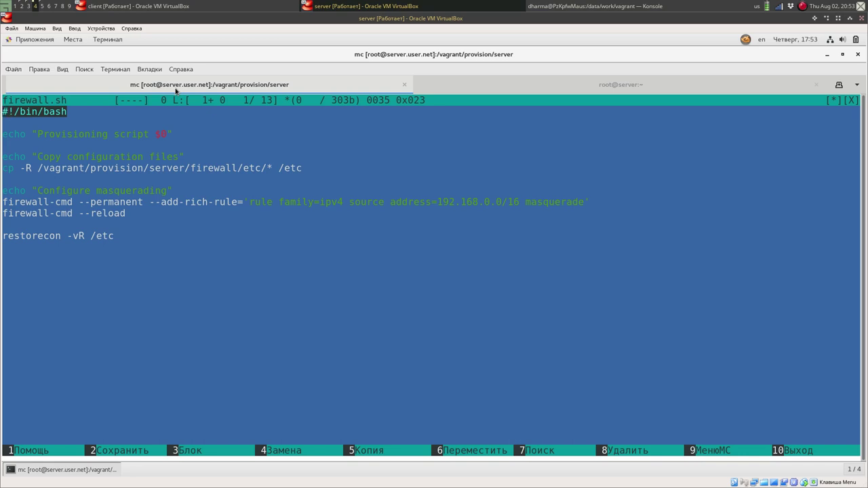
key("Down")
key("Down")
key("Down")
key("Down")
key("Down")
key("Down")
key("Down")
key("Down")
View firewall/etc/firewalld/services/ssh-custom.xml, which sets port 2022.
key("F10")
key("Up")
key("Up")
key("Up")
key("Up")
key("Up")
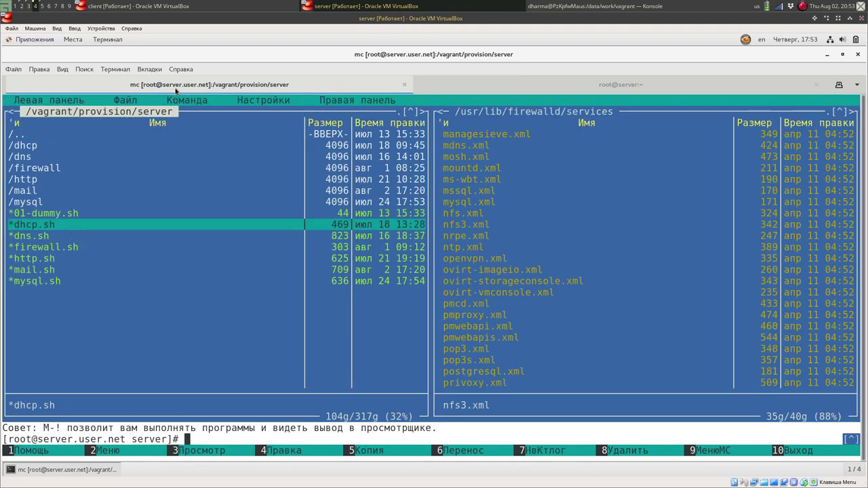
key("Up")
key("Up")
key("Return")
key("Down")
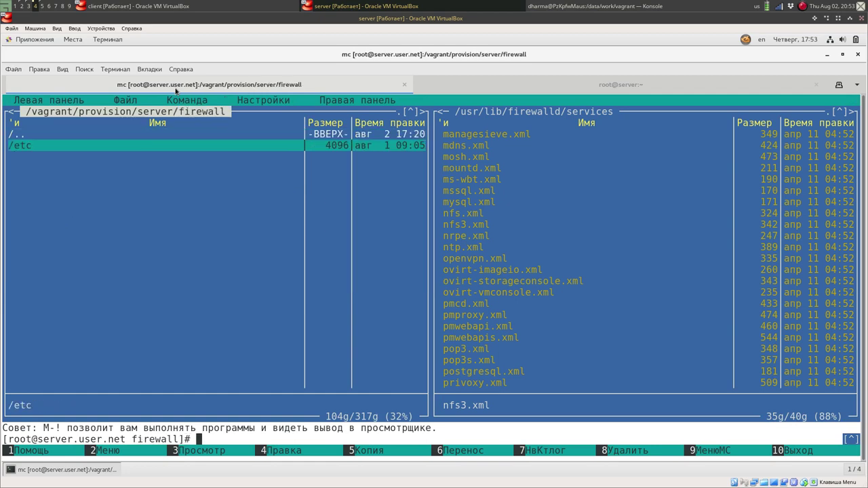
key("Return")
key("Down")
key("Return")
key("Down")
key("Return")
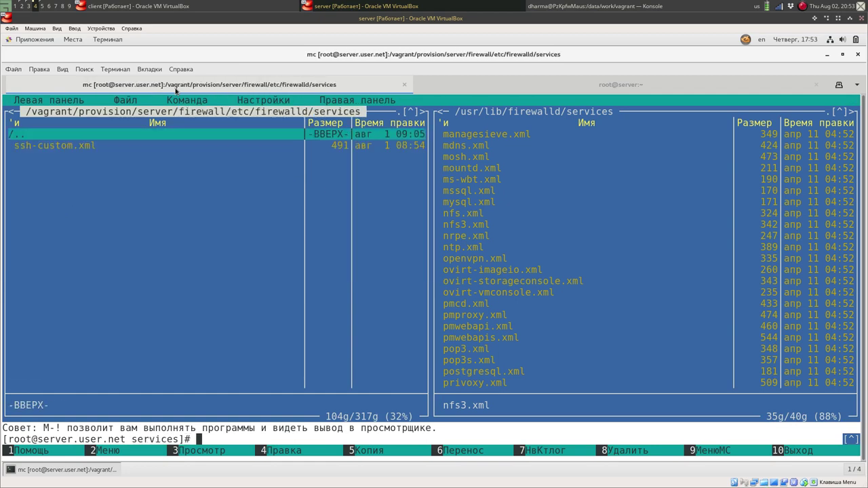
key("Down")
key("F4")
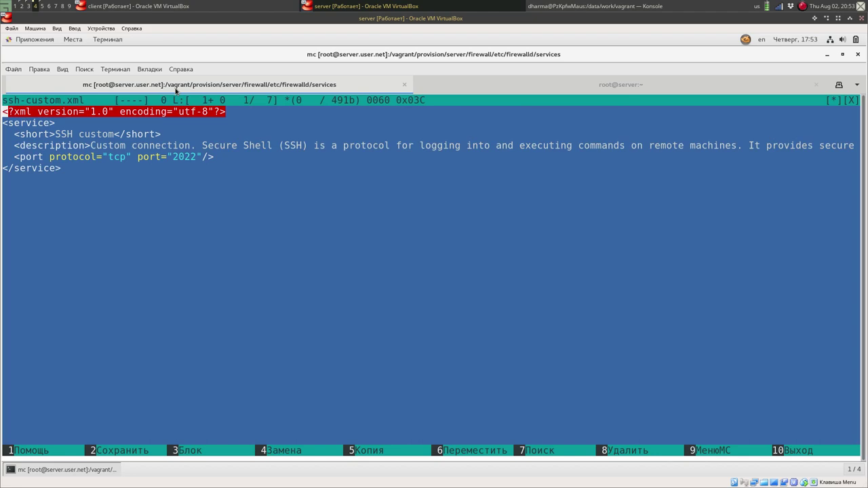
key("F10")
View etc/sysctl.d/90-forward.conf, which sets ip_forward = 1.
key("Up")
key("Return")
key("Up")
key("Return")
key("Down")
key("Return")
key("Down")
key("F4")
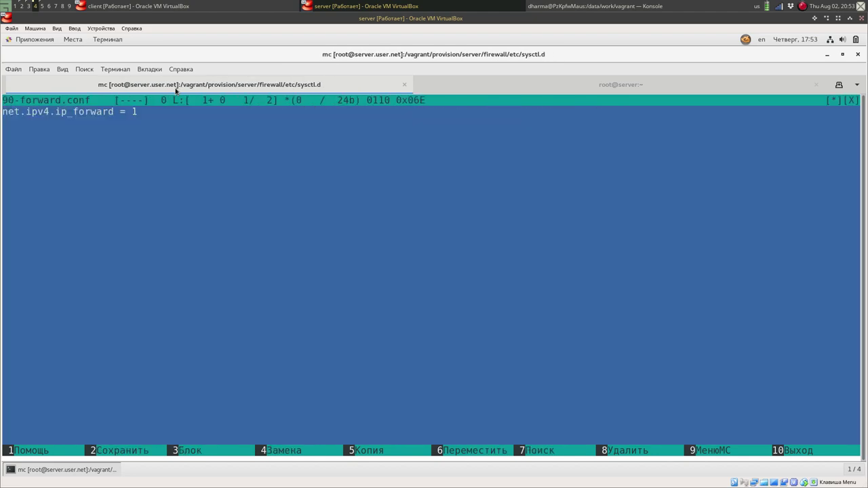
key("F10")
Go back up the folder tree to the /vagrant/provision listing.
key("Up")
key("Return")
key("Up")
key("Return")
key("Up")
key("Return")
key("Up")
key("Return")
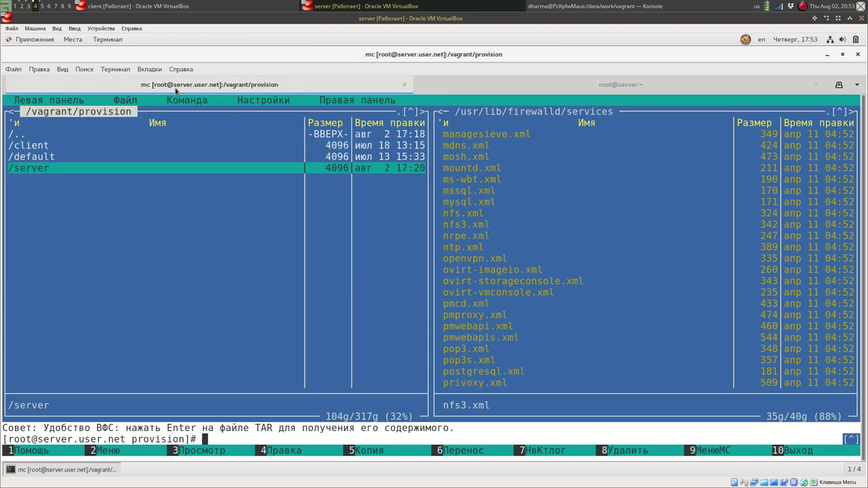
key("Up")
key("Return")
key("Up")
key("Up")
key("Up")
key("Up")
key("Up")
key("Return")
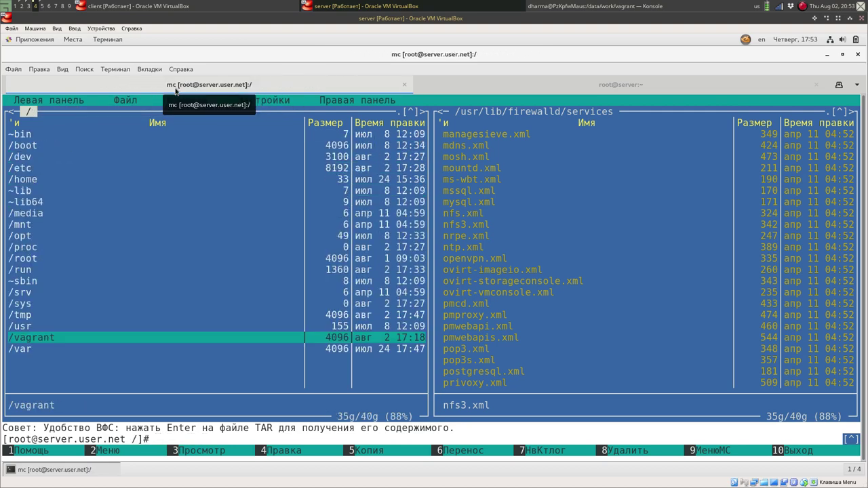
Open a new terminal tab as the ordinary user and type firewall-config.
left_click(514, 92)
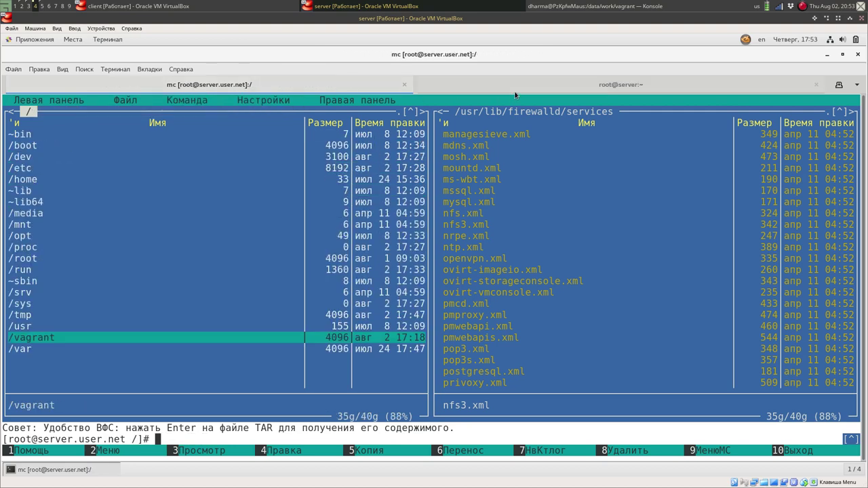
key("ctrl+shift+t")
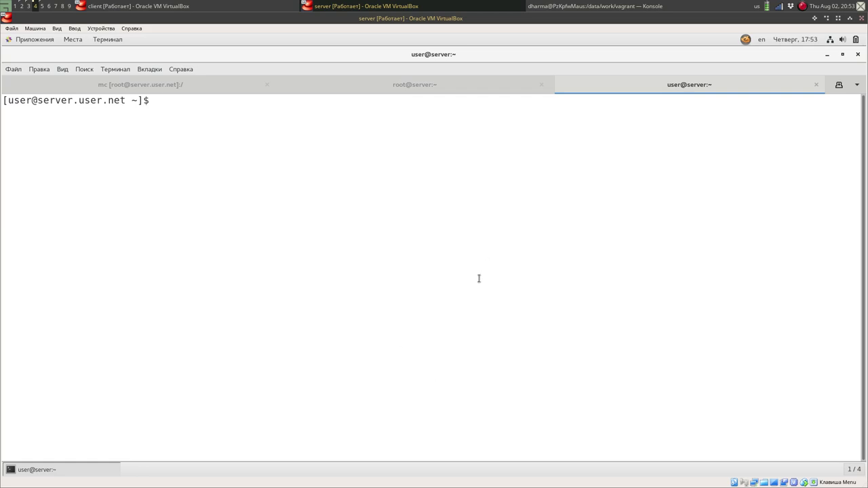
type("fire")
key("Tab")
key("Tab")
type("wall")
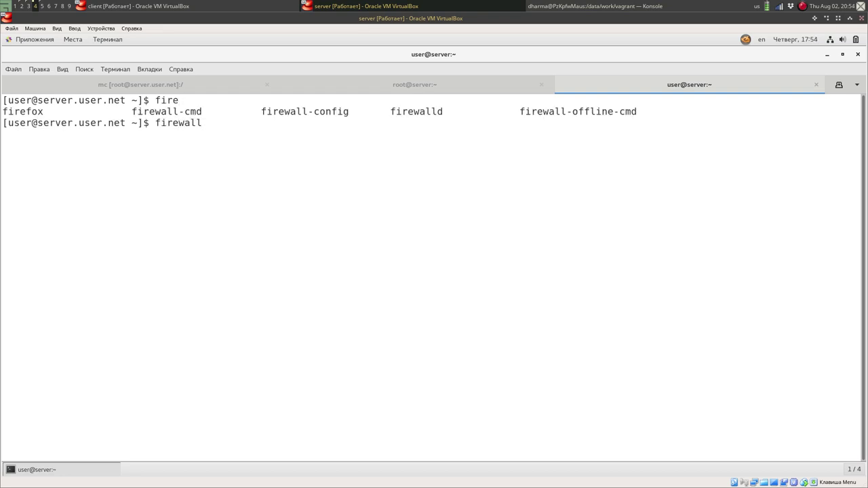
type("-")
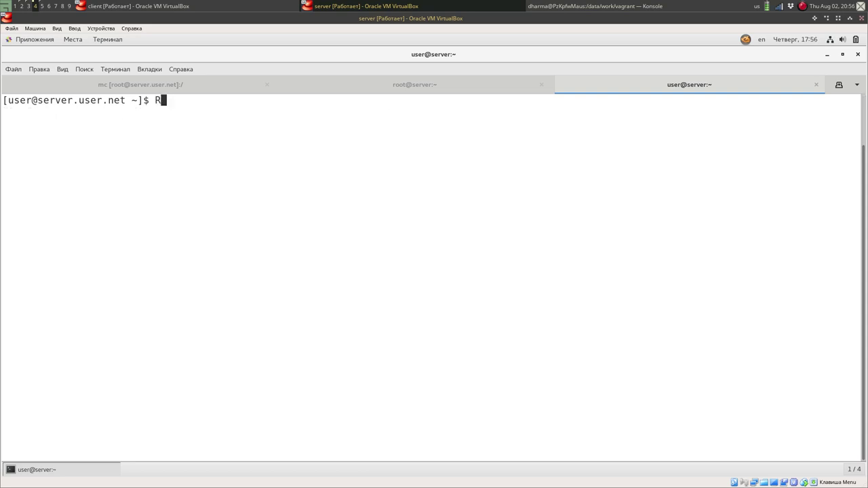
key("BackSpace")
type("firewall-config")
Launch firewall-config, authenticate with the account password, and maximize its window.
key("Return")
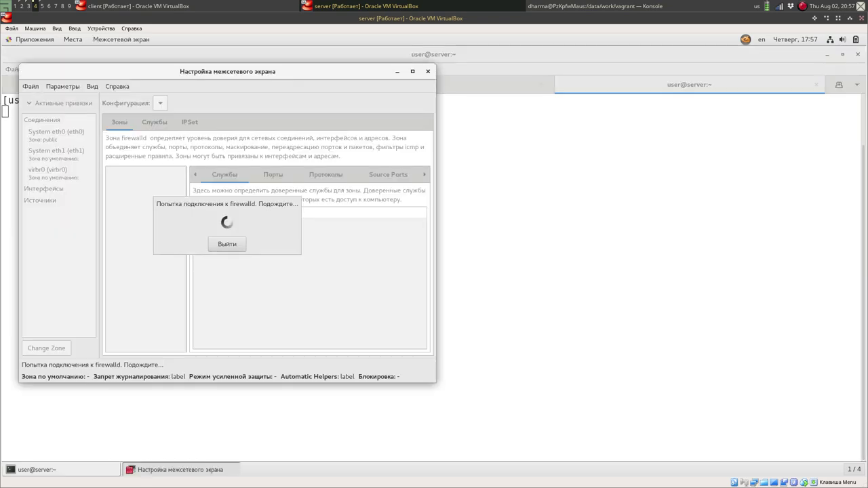
type("vagrant")
key("Return")
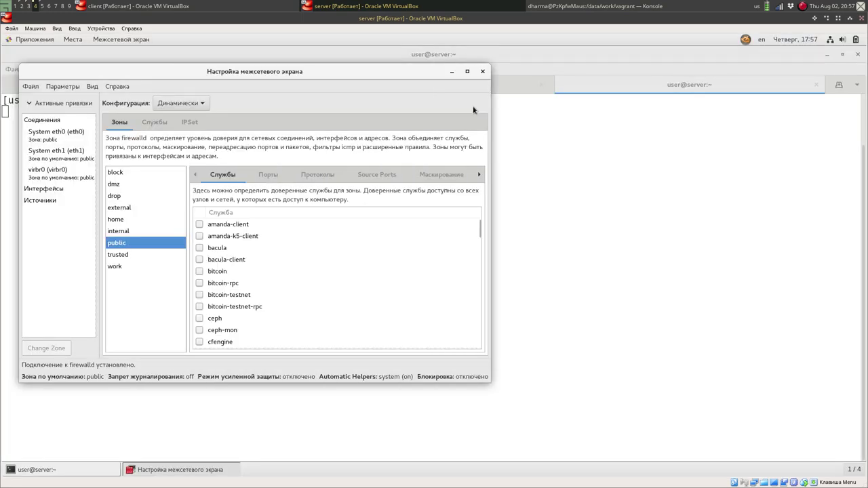
left_click(467, 72)
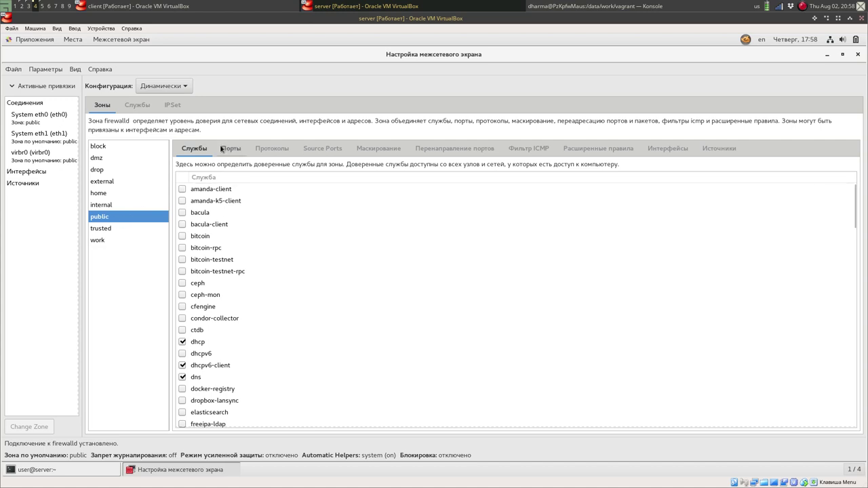
Review the public zone's Services list: dhcp, dhcpv6-client, dns, http and https enabled.
scroll(358, 316, "down", 4)
scroll(312, 346, "down", 3)
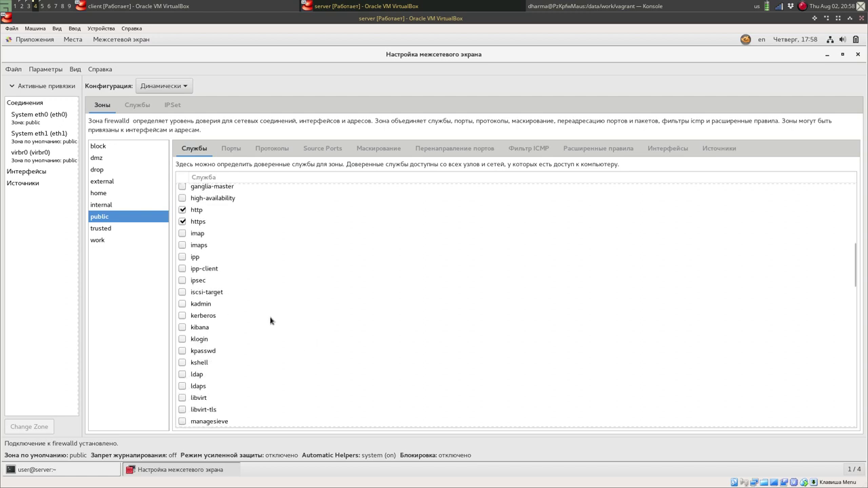
scroll(270, 320, "up", 3)
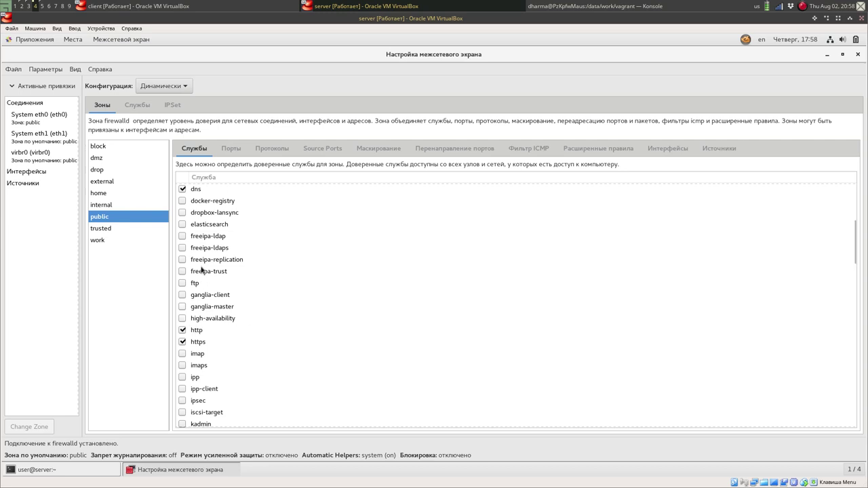
scroll(278, 291, "up", 3)
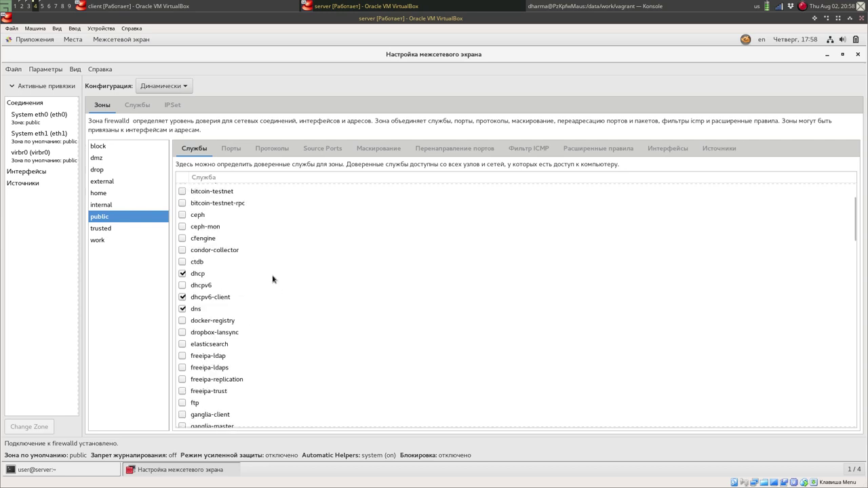
Inspect the public zone's Ports, Protocols, Masquerading and the 192.168.0.0/16 masquerade rich rule.
left_click(232, 148)
left_click(275, 150)
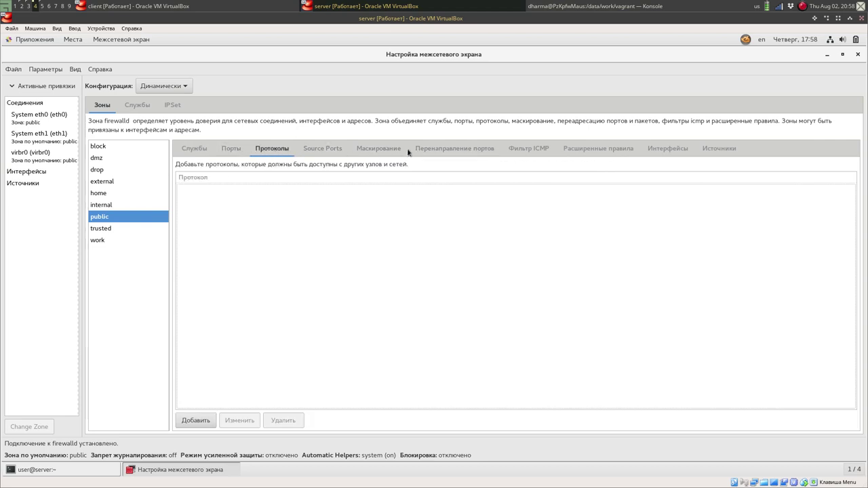
left_click(384, 151)
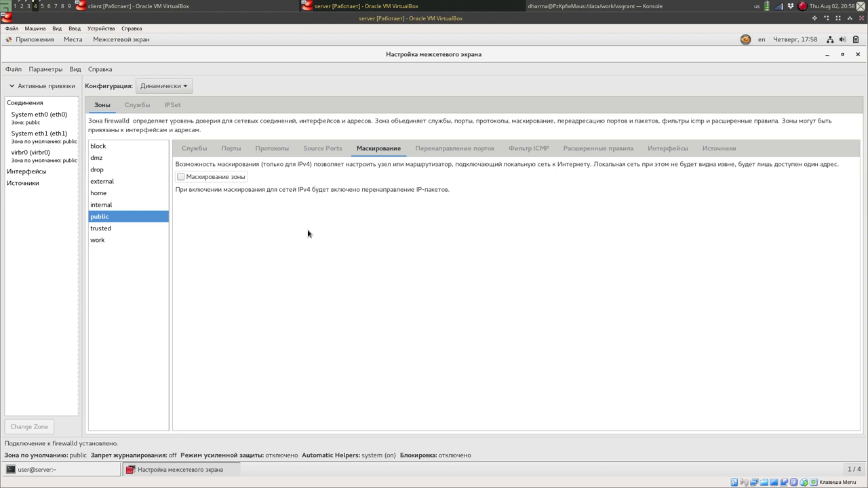
left_click(612, 148)
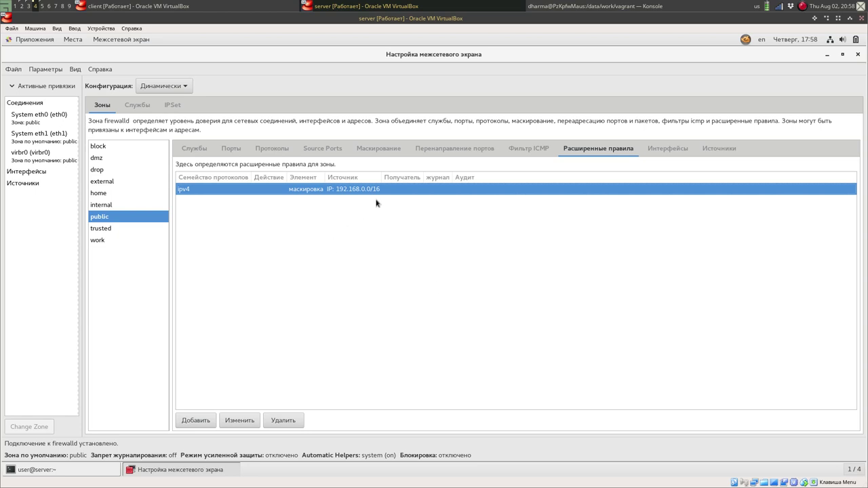
left_click(246, 421)
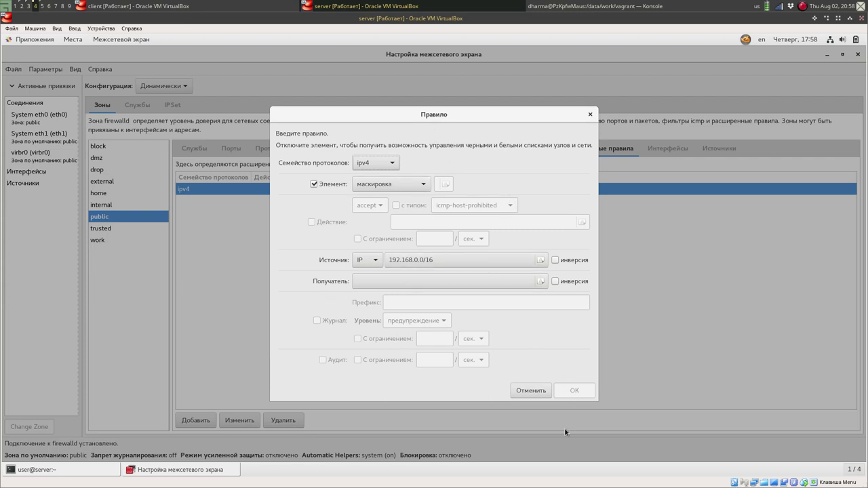
left_click(588, 115)
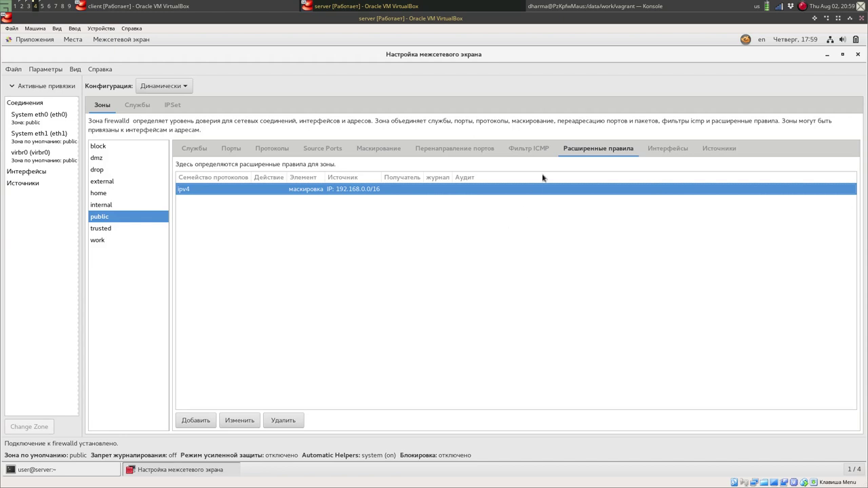
Inspect the public zone's tcp 2022→22 port forward without changes, check Sources, then return to Services.
left_click(428, 152)
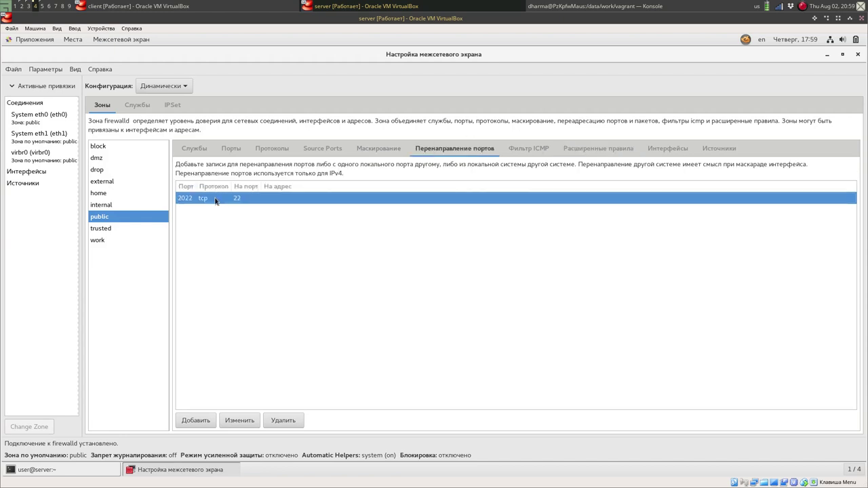
left_click(240, 421)
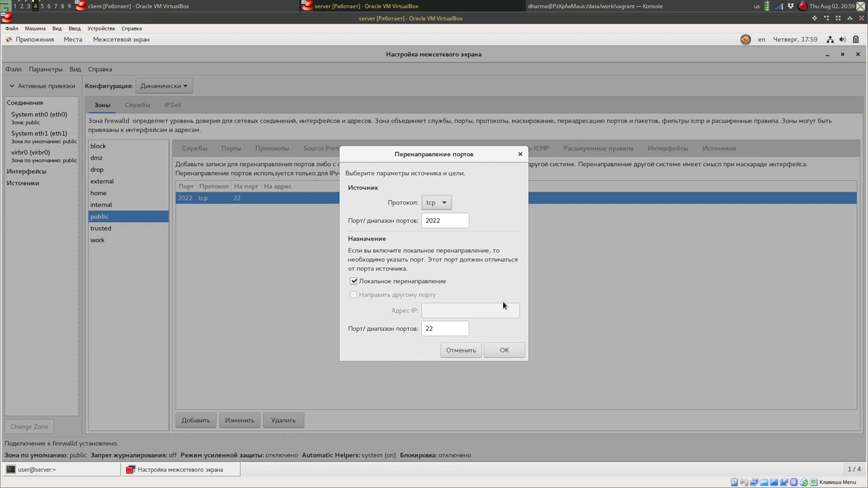
left_click(467, 353)
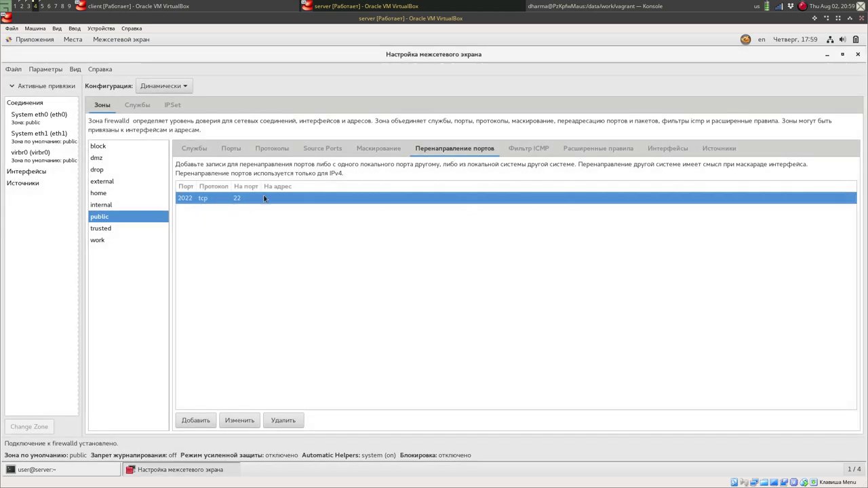
left_click(734, 150)
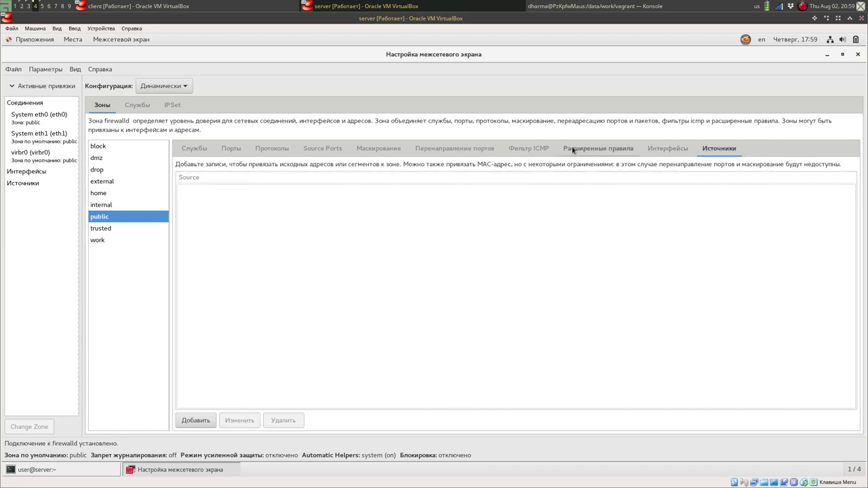
left_click(480, 149)
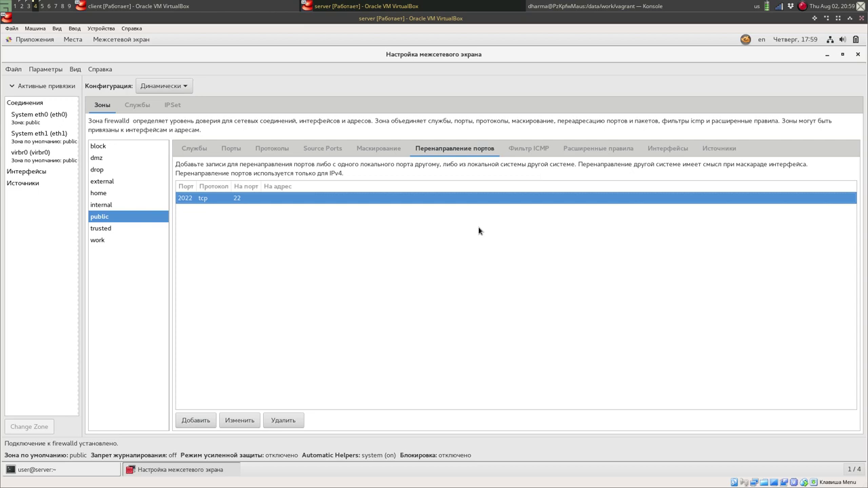
left_click(194, 148)
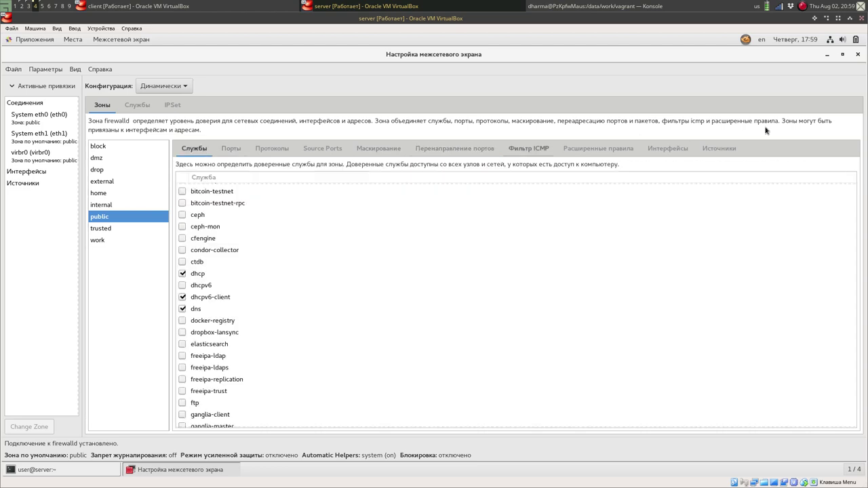
Close firewall-config and switch from the client VM back to the server VM.
left_click(858, 55)
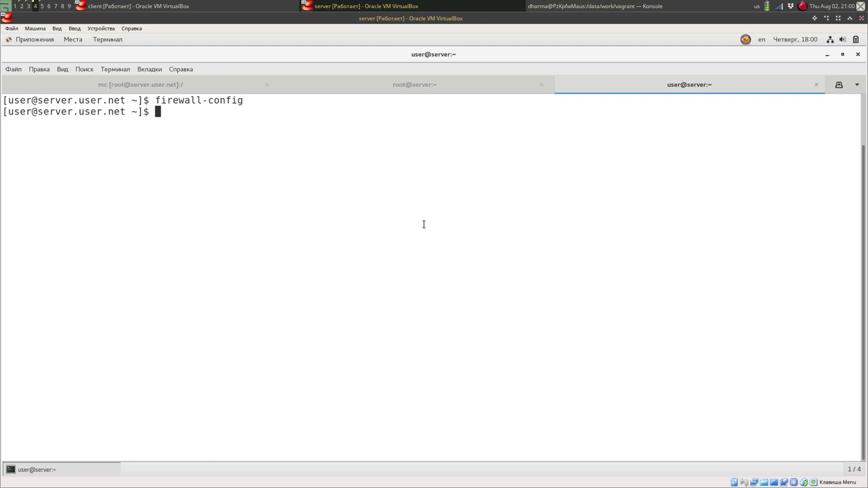
left_click(156, 5)
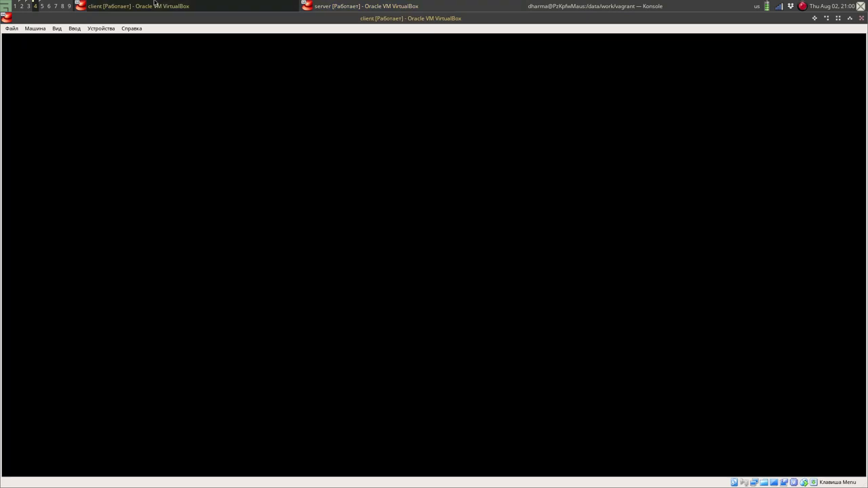
left_click(417, 4)
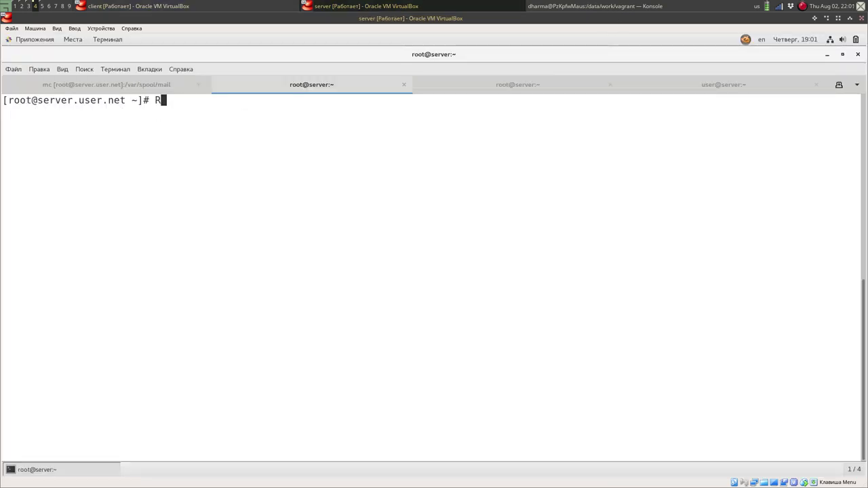
List all firewall zones with firewall-cmd --get-zones.
key("BackSpace")
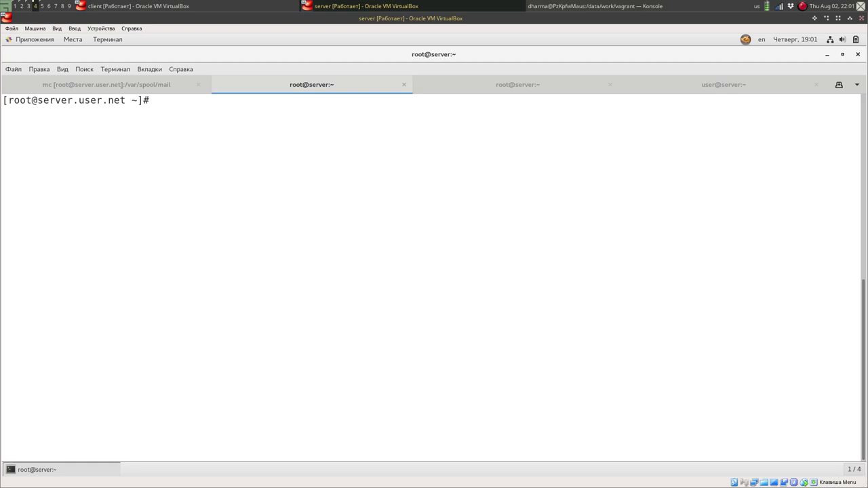
type("firewall-c")
key("Tab")
type("--ge")
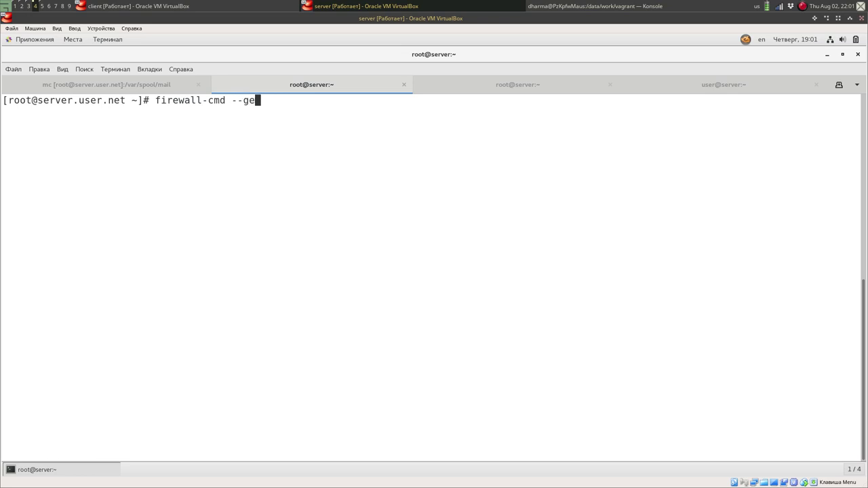
type("t--z")
key("BackSpace")
key("BackSpace")
type("-zonees")
key("BackSpace")
key("BackSpace")
type("s")
key("Return")
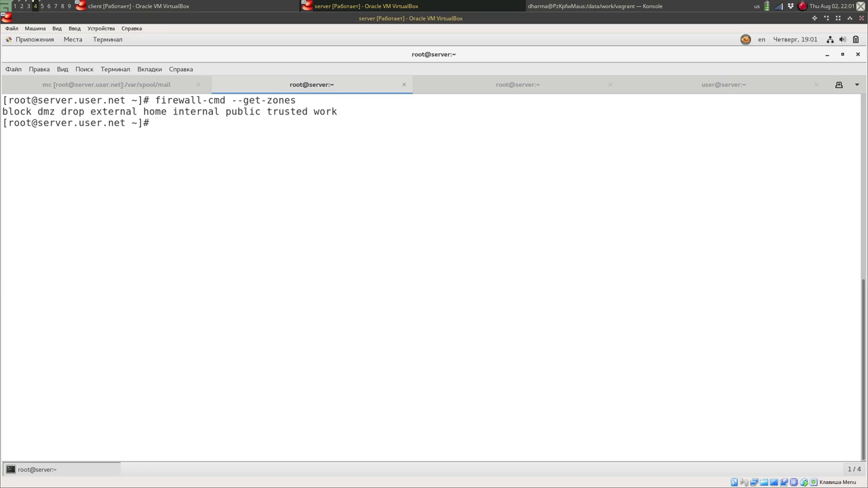
Confirm the default zone with firewall-cmd --get-default-zone.
key("Up")
key("BackSpace")
key("BackSpace")
key("BackSpace")
key("BackSpace")
key("BackSpace")
type("de")
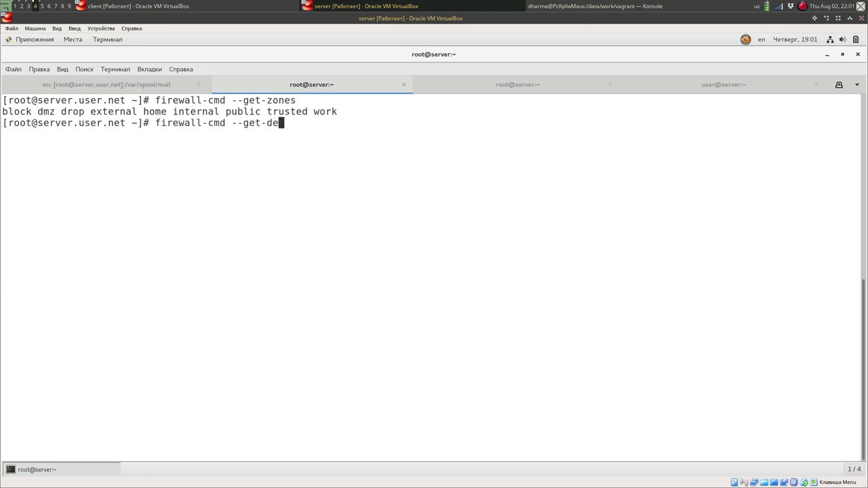
key("Tab")
key("Tab")
type("f")
key("Tab")
key("Return")
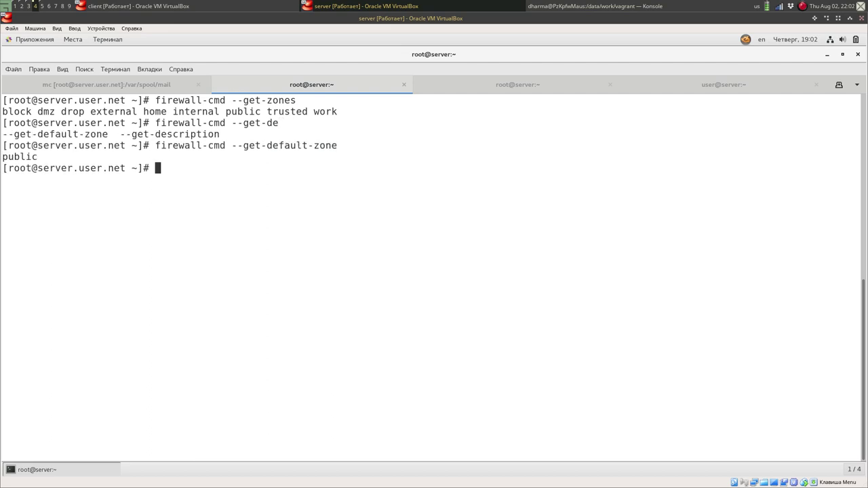
Run firewall-cmd --zone=public --add-masquerade, then rerun it with --permanent.
key("Up")
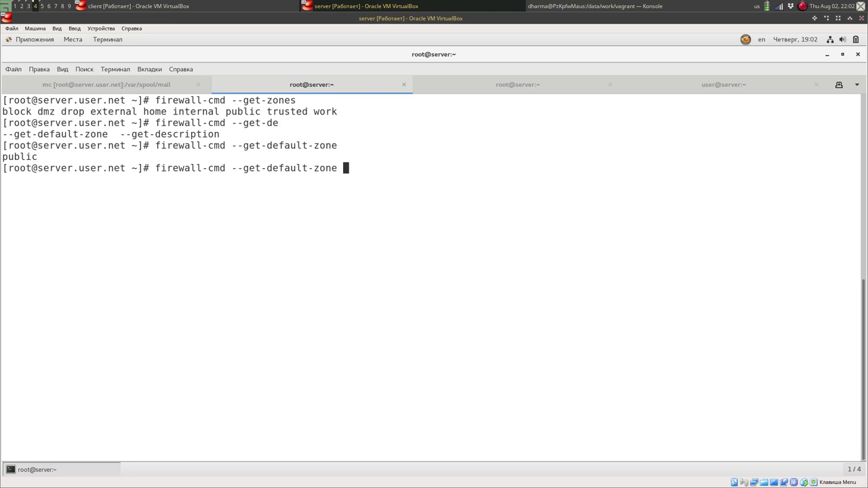
key("BackSpace")
key("BackSpace")
key("BackSpace")
key("BackSpace")
key("BackSpace")
key("BackSpace")
key("BackSpace")
key("BackSpace")
key("BackSpace")
key("BackSpace")
key("BackSpace")
key("BackSpace")
key("BackSpace")
key("BackSpace")
key("BackSpace")
key("BackSpace")
type("zone=pub")
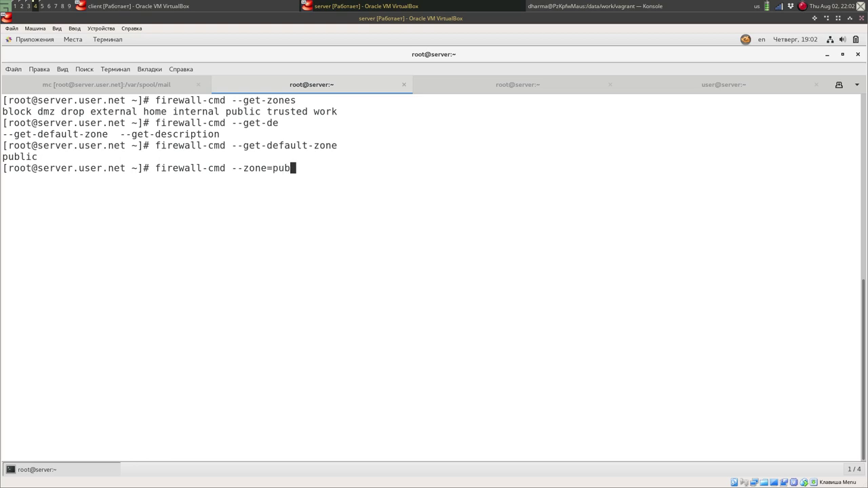
type("lic --add-mas")
key("Tab")
type("--")
key("BackSpace")
key("BackSpace")
key("Return")
key("Up")
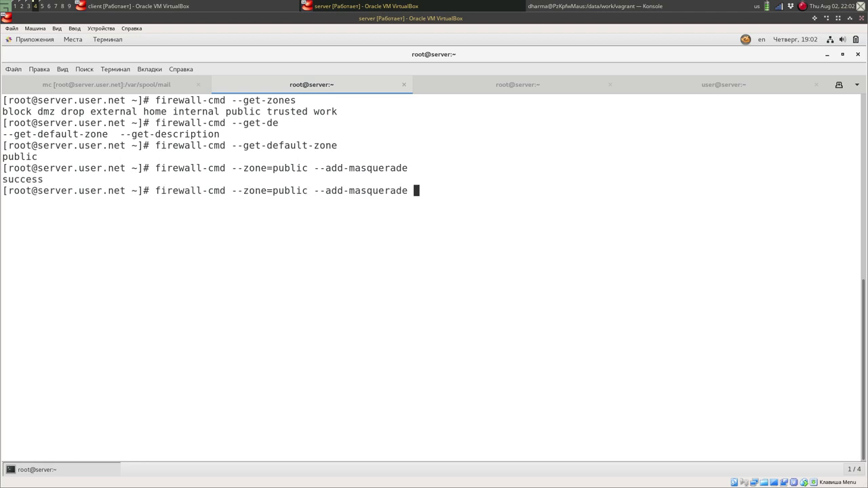
type("--")
type("permanen")
type("t")
key("Return")
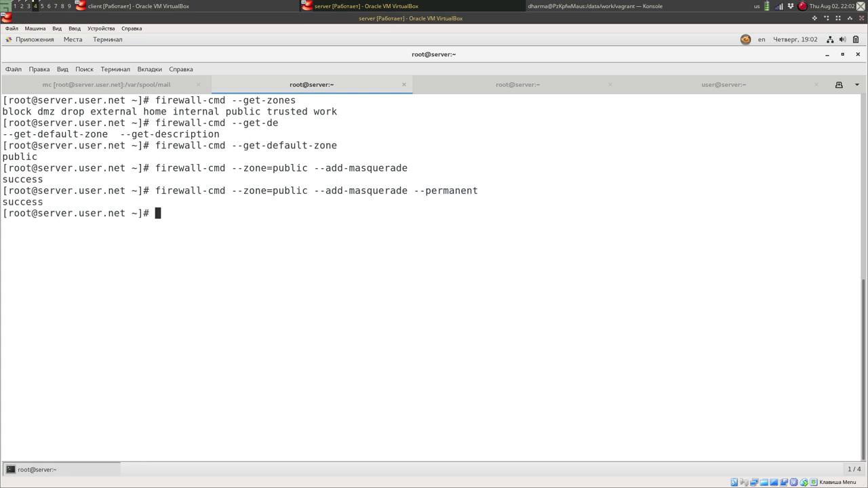